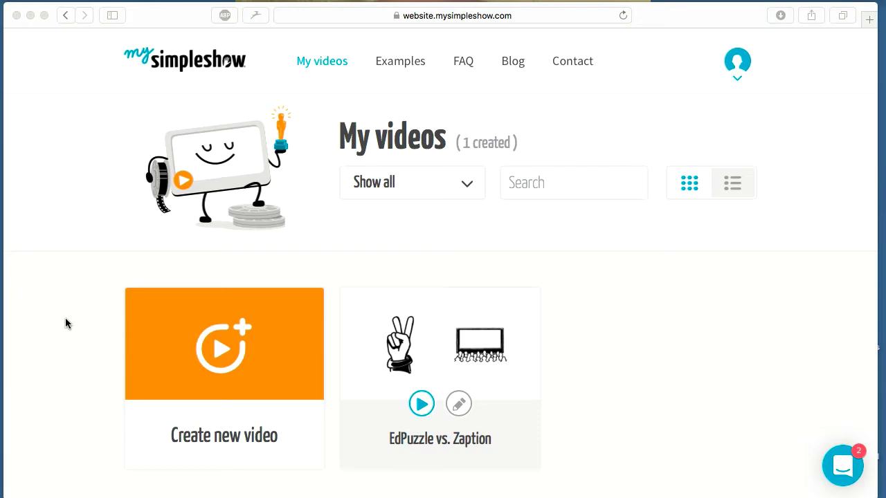
Create a new video and choose to write your own script
{"action": "left_click", "coordinate": [224, 347]}
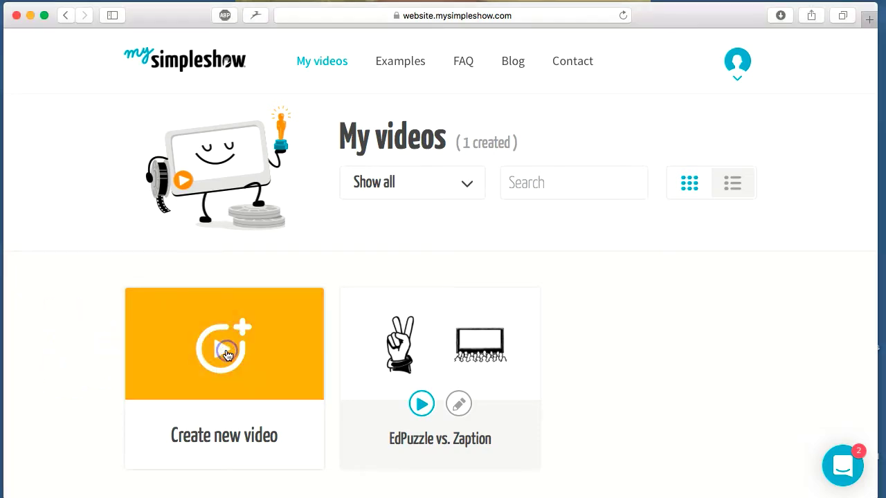
{"action": "left_click", "coordinate": [227, 352]}
{"action": "left_click", "coordinate": [226, 351]}
{"action": "left_click", "coordinate": [226, 352]}
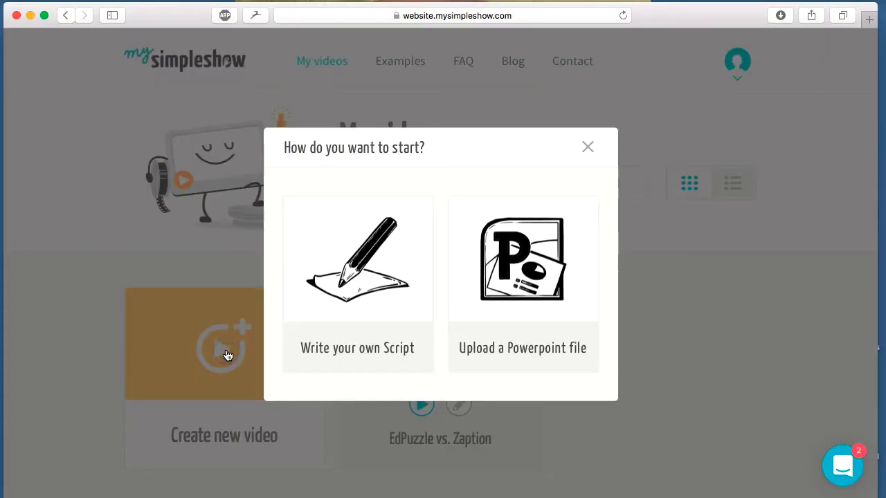
{"action": "left_click", "coordinate": [273, 386]}
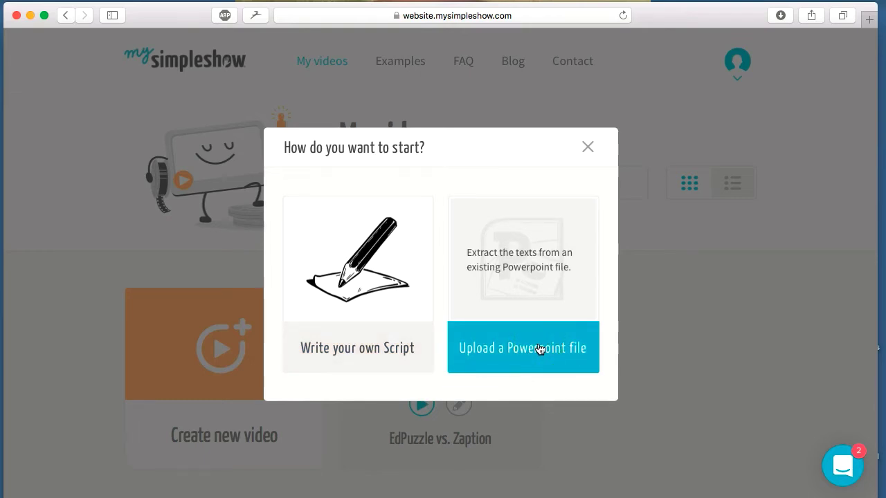
{"action": "left_click", "coordinate": [526, 290]}
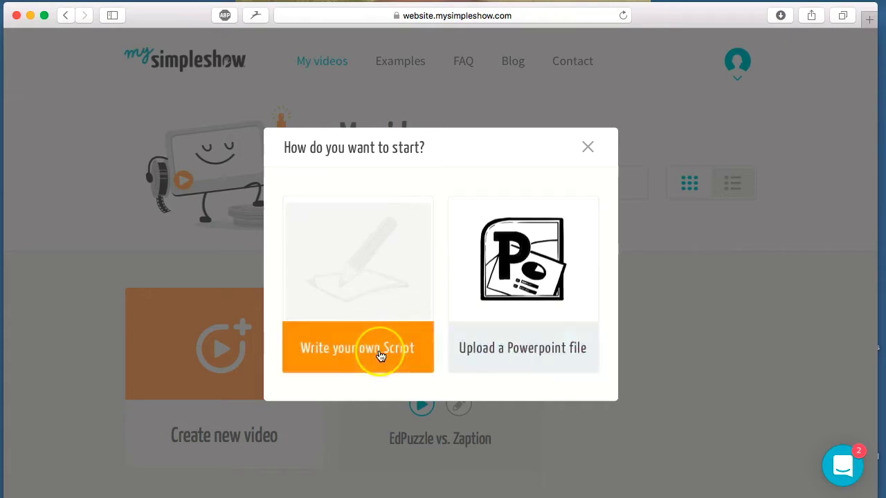
{"action": "left_click", "coordinate": [341, 369]}
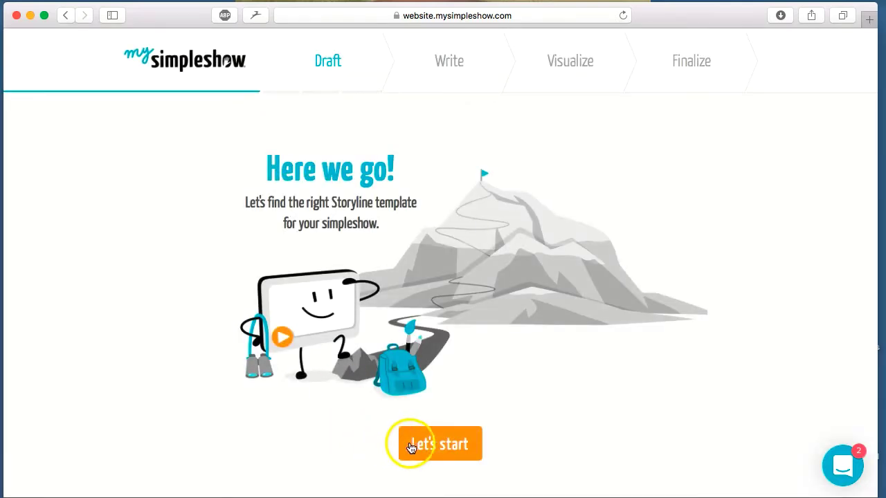
Start the draft and choose the educational storyline template "Summarize literature or a movie"
{"action": "left_click", "coordinate": [422, 447]}
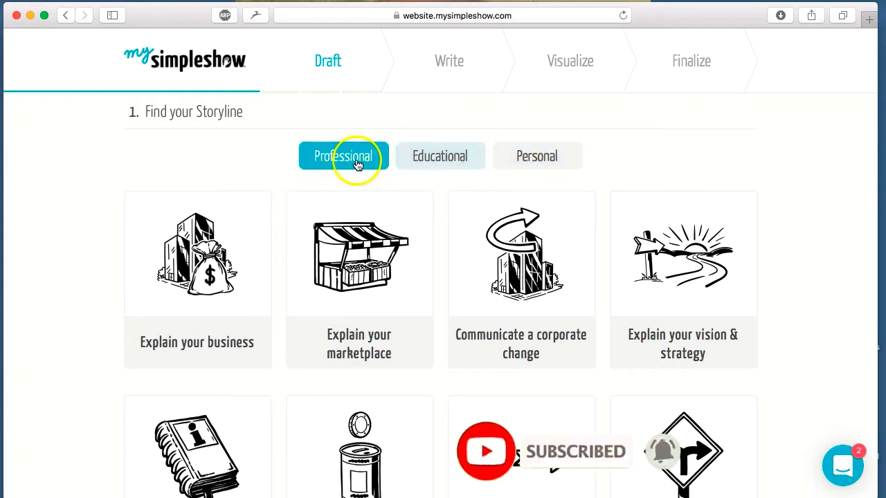
{"action": "left_click", "coordinate": [455, 158]}
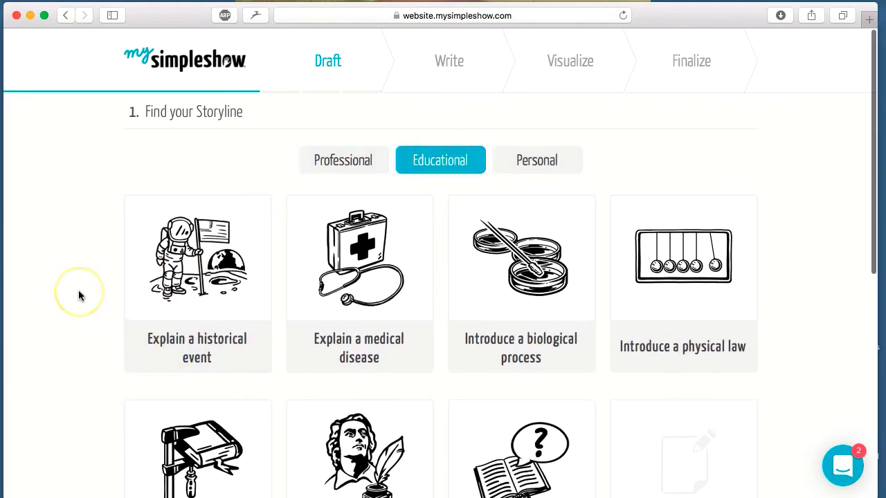
{"action": "scroll", "coordinate": [78, 295], "scroll_direction": "down", "scroll_amount": 5}
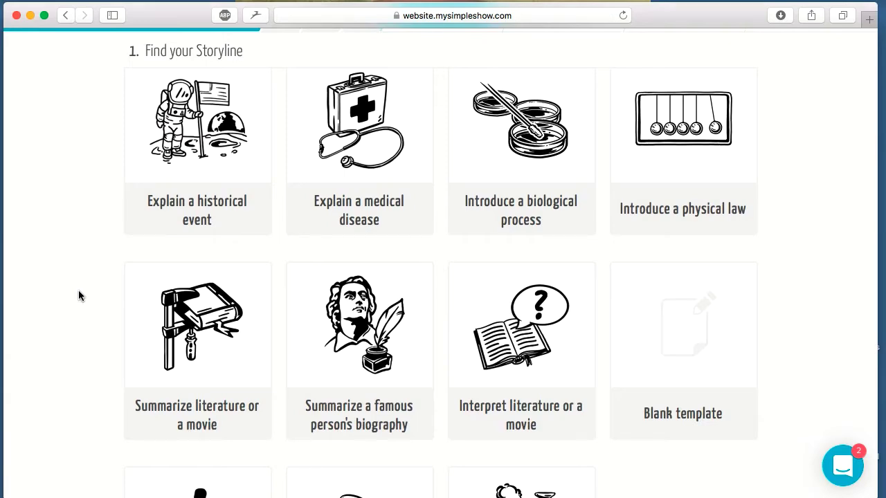
{"action": "left_click", "coordinate": [193, 350]}
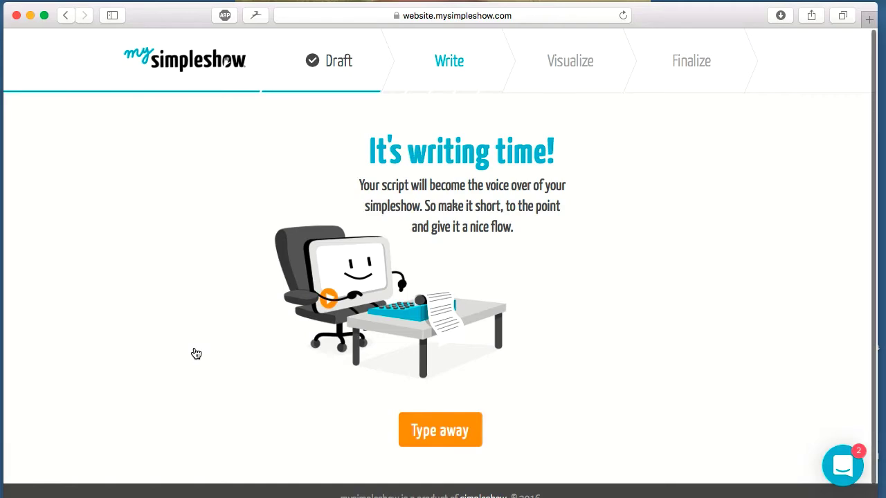
Begin writing the script and enter "Shawshank Redemption" as the video's title
{"action": "left_click", "coordinate": [433, 432]}
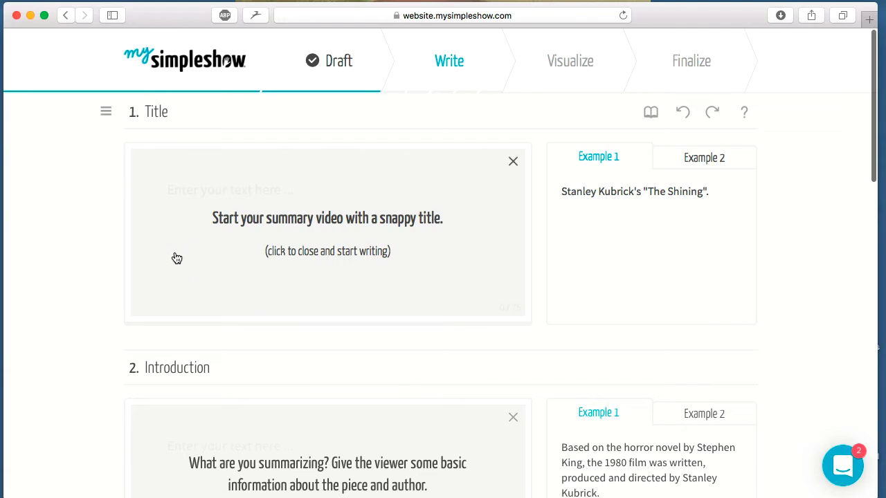
{"action": "left_click", "coordinate": [268, 227]}
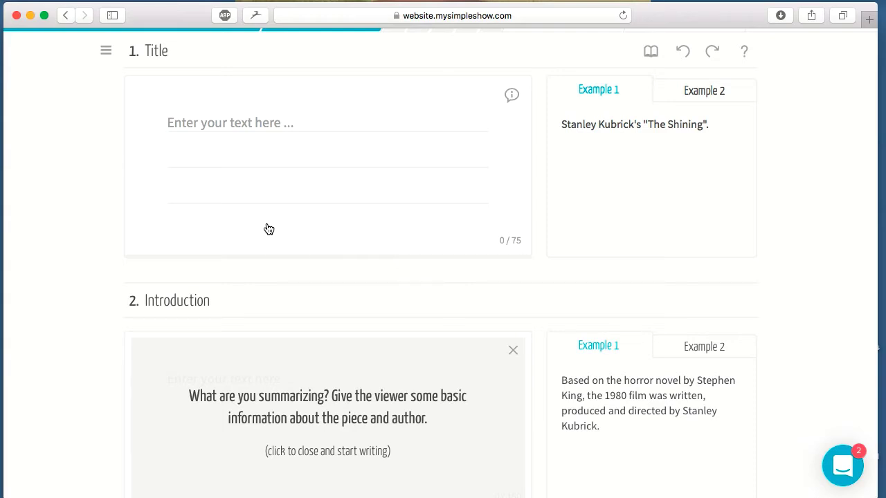
{"action": "type", "text": "S"}
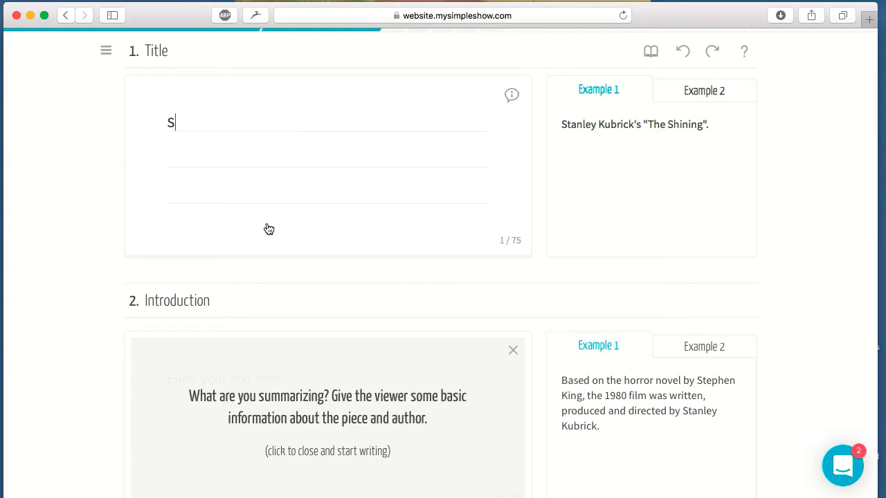
{"action": "type", "text": "hawsh"}
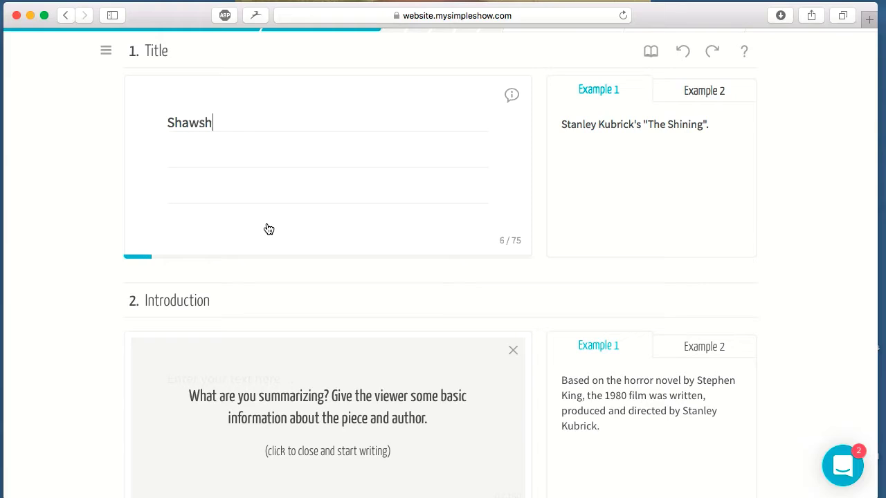
{"action": "type", "text": "ank Red"}
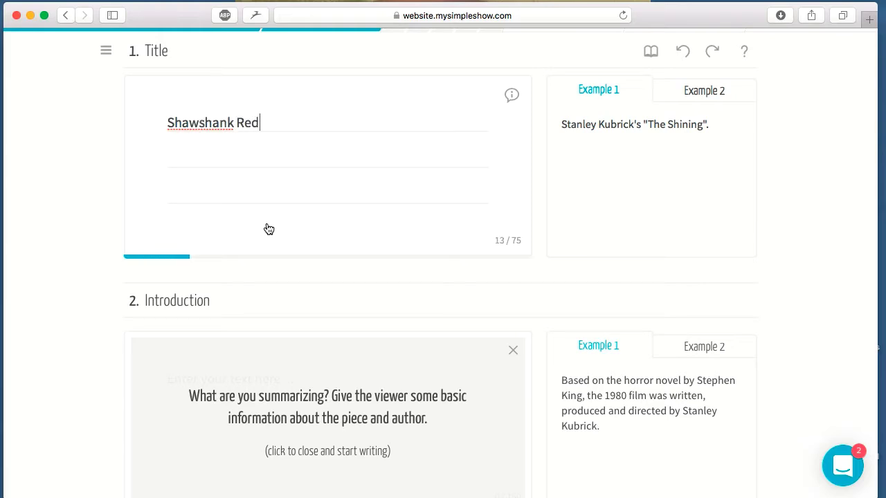
{"action": "type", "text": "emption"}
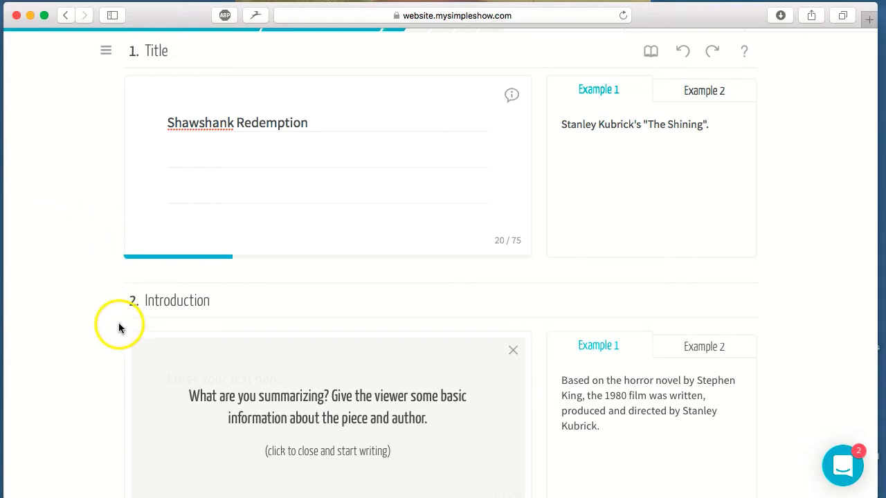
Examine the writing prompts and example texts for the introduction, setting and main characters, plot and additional information sections
{"action": "scroll", "coordinate": [69, 330], "scroll_direction": "up", "scroll_amount": 1}
{"action": "scroll", "coordinate": [69, 330], "scroll_direction": "down", "scroll_amount": 5}
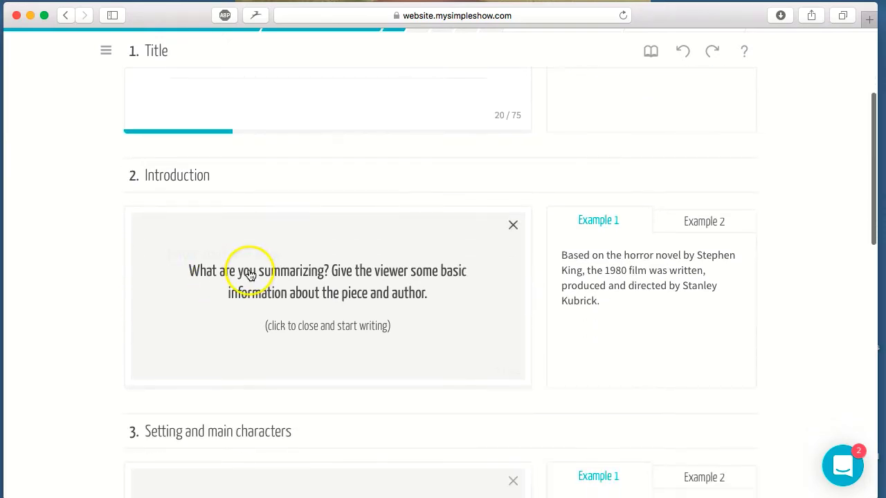
{"action": "scroll", "coordinate": [249, 270], "scroll_direction": "down", "scroll_amount": 3}
{"action": "left_click", "coordinate": [216, 237]}
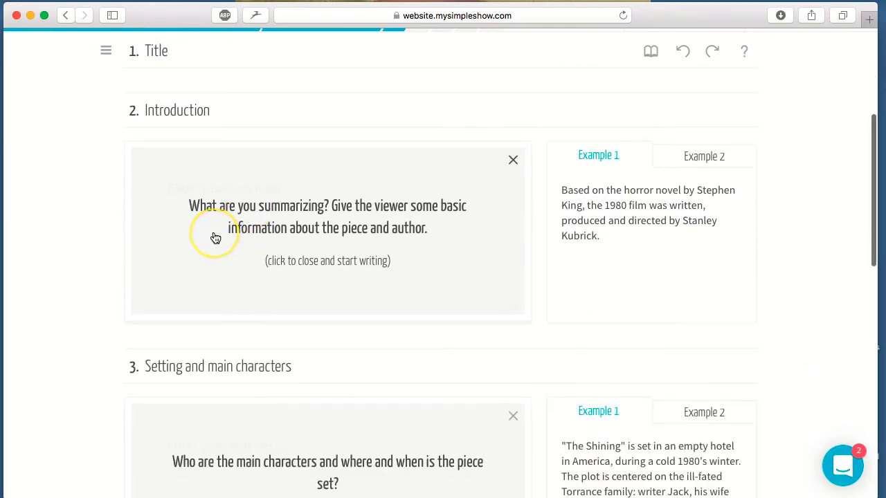
{"action": "scroll", "coordinate": [215, 237], "scroll_direction": "down", "scroll_amount": 2}
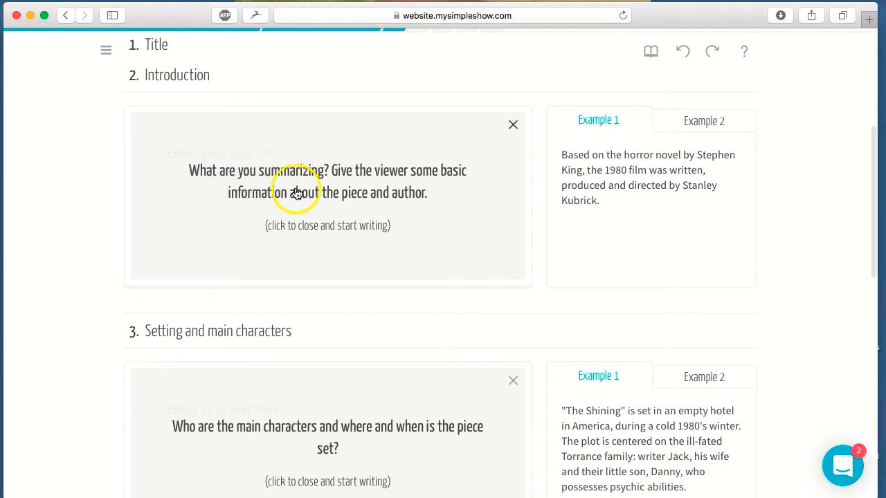
{"action": "left_click", "coordinate": [198, 330]}
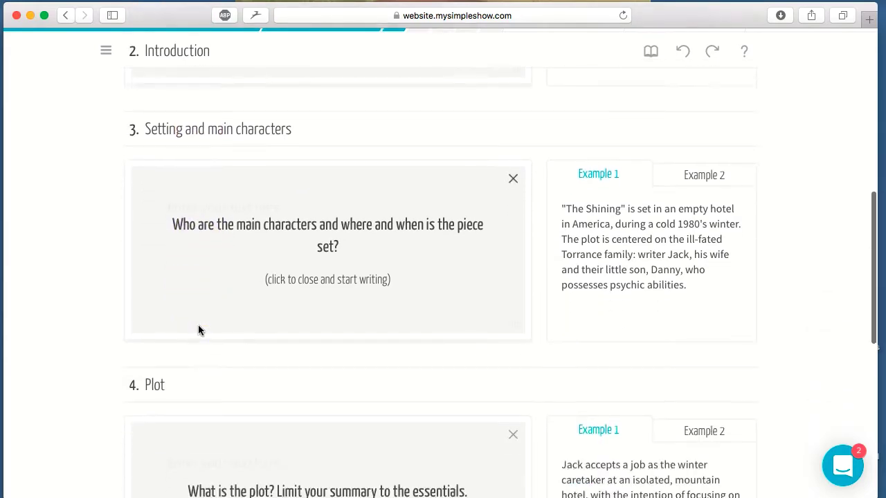
{"action": "scroll", "coordinate": [198, 330], "scroll_direction": "down", "scroll_amount": 5}
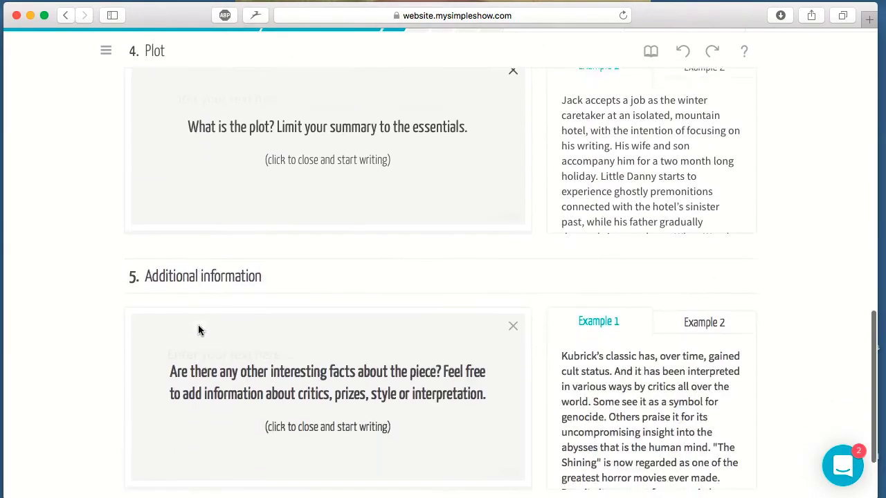
{"action": "scroll", "coordinate": [198, 330], "scroll_direction": "down", "scroll_amount": 2}
{"action": "scroll", "coordinate": [198, 330], "scroll_direction": "up", "scroll_amount": 4}
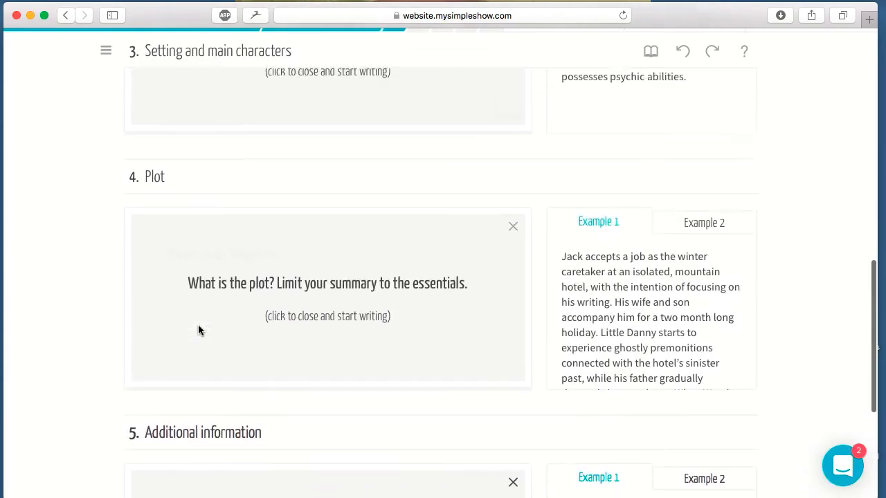
{"action": "scroll", "coordinate": [311, 290], "scroll_direction": "up", "scroll_amount": 2}
{"action": "scroll", "coordinate": [606, 173], "scroll_direction": "up", "scroll_amount": 2}
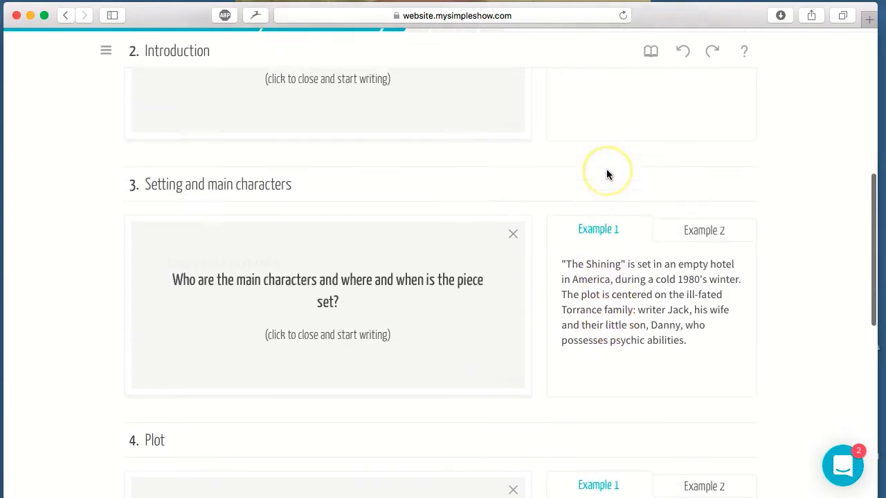
{"action": "scroll", "coordinate": [606, 174], "scroll_direction": "up", "scroll_amount": 3}
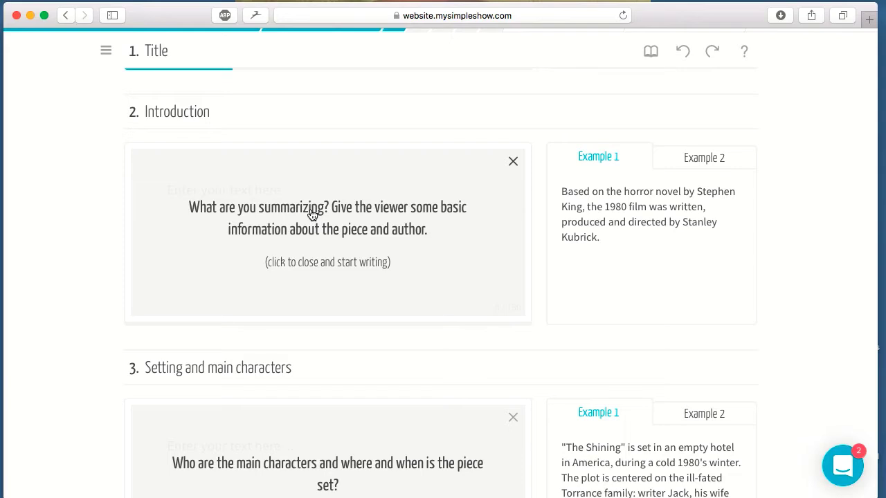
{"action": "left_click", "coordinate": [228, 227]}
{"action": "left_click", "coordinate": [108, 222]}
{"action": "scroll", "coordinate": [89, 214], "scroll_direction": "down", "scroll_amount": 2}
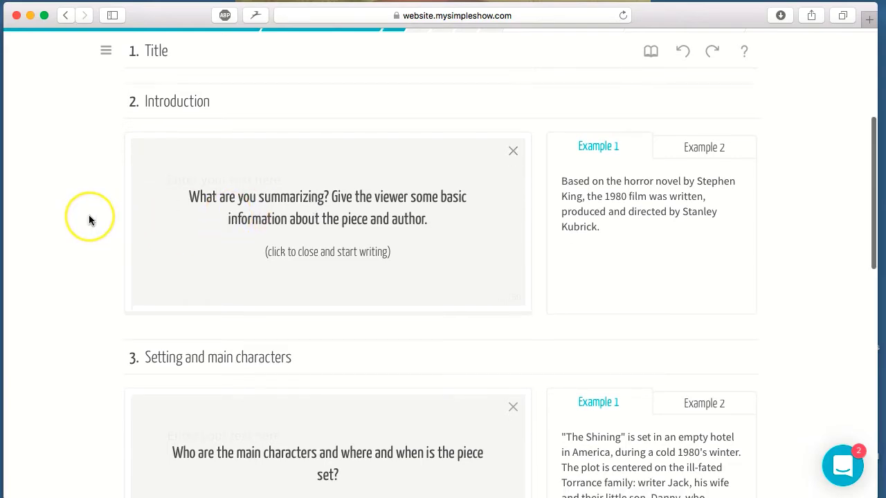
{"action": "left_click", "coordinate": [71, 378]}
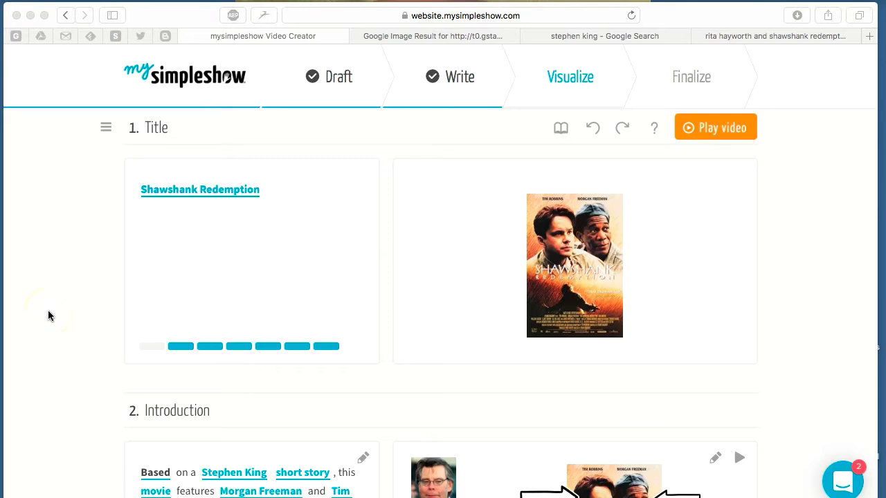
Review the visualized Shawshank Redemption scenes from title to plot, comparing the highlighted script keywords with their images
{"action": "scroll", "coordinate": [47, 311], "scroll_direction": "down", "scroll_amount": 4}
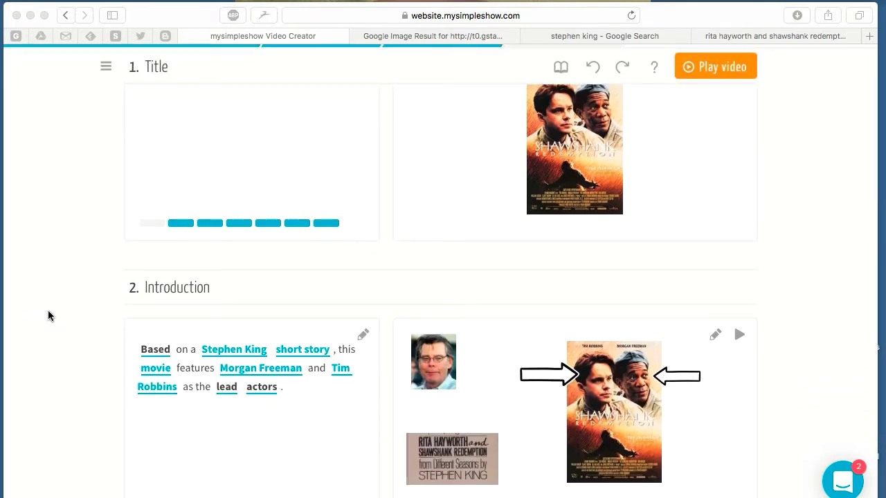
{"action": "scroll", "coordinate": [48, 312], "scroll_direction": "down", "scroll_amount": 5}
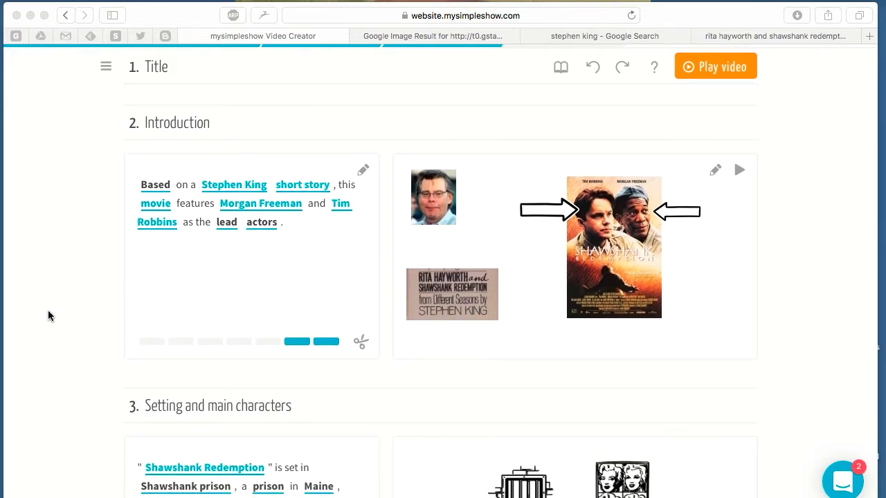
{"action": "scroll", "coordinate": [113, 328], "scroll_direction": "down", "scroll_amount": 4}
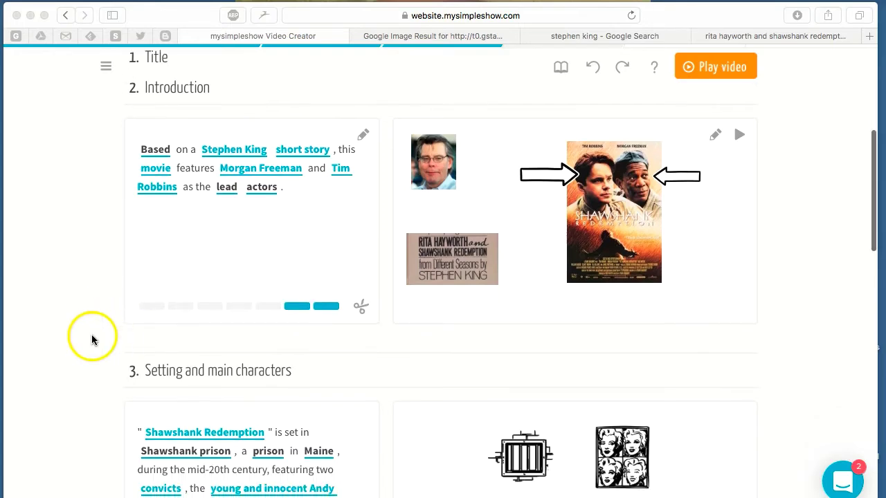
{"action": "scroll", "coordinate": [87, 342], "scroll_direction": "down", "scroll_amount": 3}
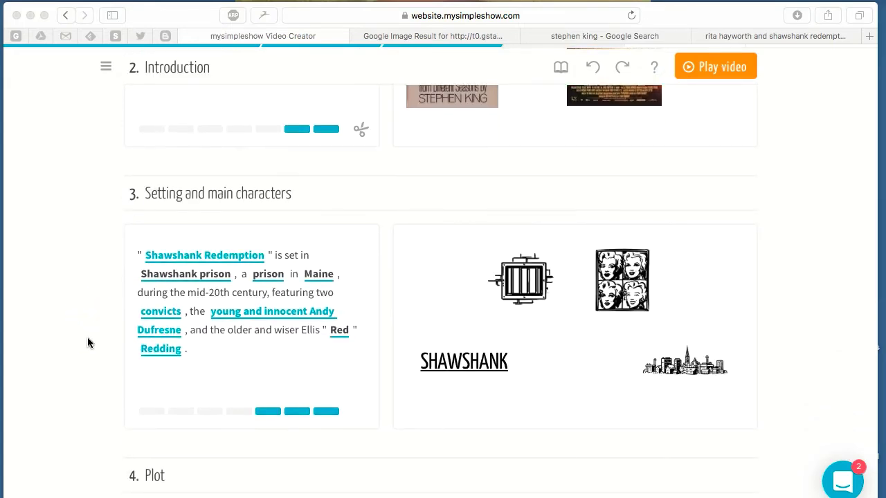
{"action": "scroll", "coordinate": [87, 342], "scroll_direction": "down", "scroll_amount": 4}
{"action": "scroll", "coordinate": [87, 342], "scroll_direction": "down", "scroll_amount": 10}
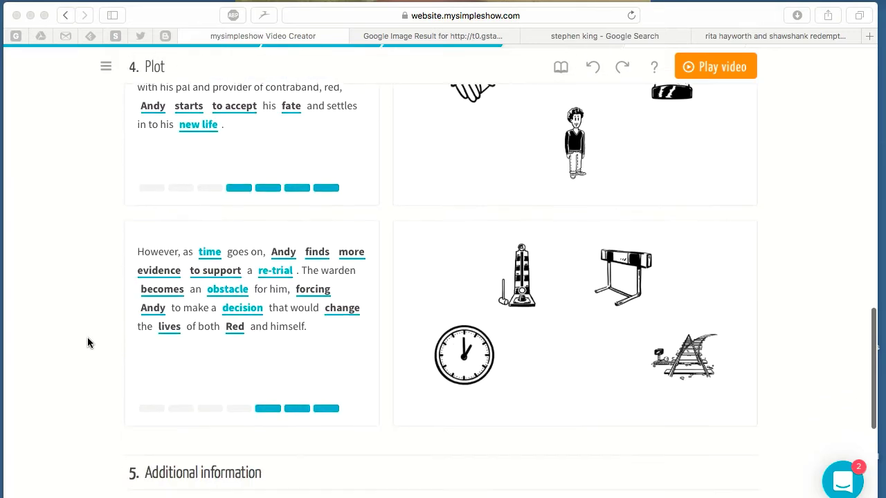
{"action": "scroll", "coordinate": [87, 339], "scroll_direction": "up", "scroll_amount": 20}
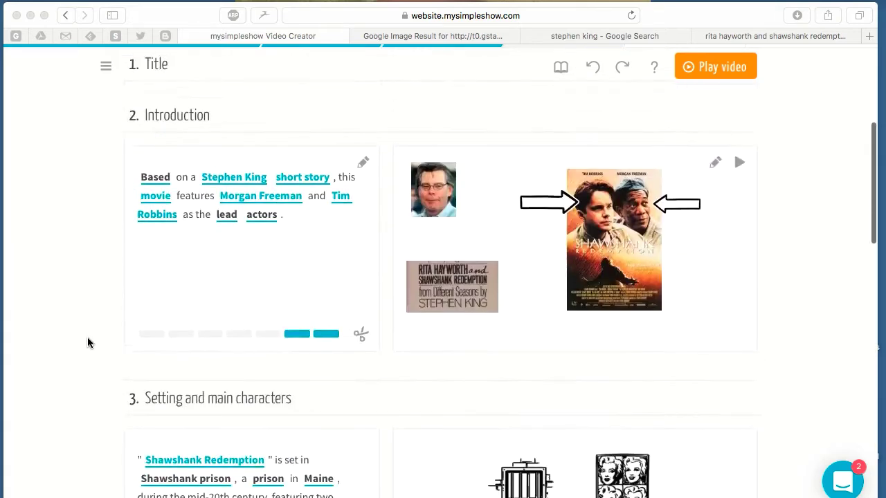
{"action": "scroll", "coordinate": [88, 342], "scroll_direction": "up", "scroll_amount": 2}
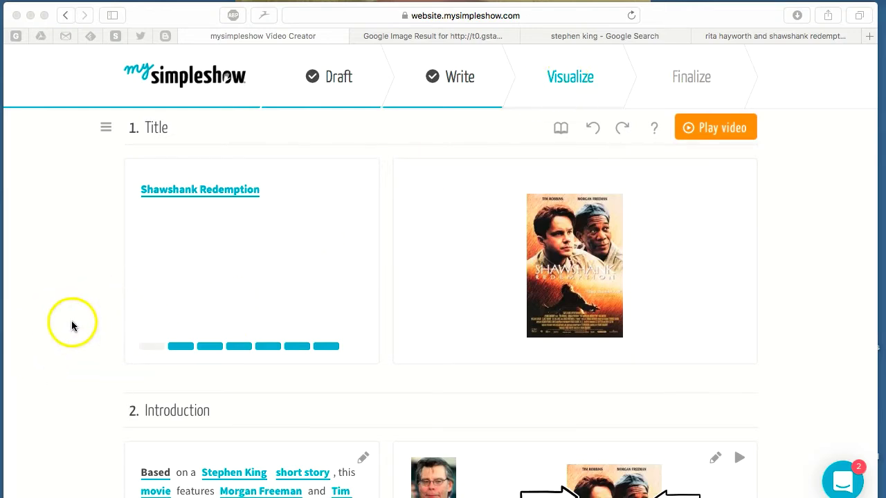
{"action": "scroll", "coordinate": [71, 320], "scroll_direction": "down", "scroll_amount": 2}
{"action": "scroll", "coordinate": [71, 320], "scroll_direction": "up", "scroll_amount": 1}
{"action": "scroll", "coordinate": [71, 320], "scroll_direction": "down", "scroll_amount": 3}
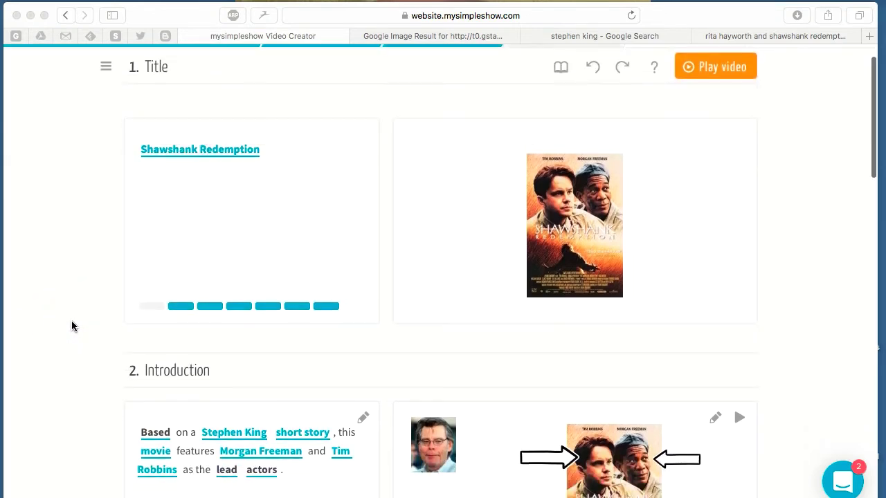
{"action": "scroll", "coordinate": [71, 320], "scroll_direction": "down", "scroll_amount": 1}
{"action": "scroll", "coordinate": [72, 320], "scroll_direction": "up", "scroll_amount": 3}
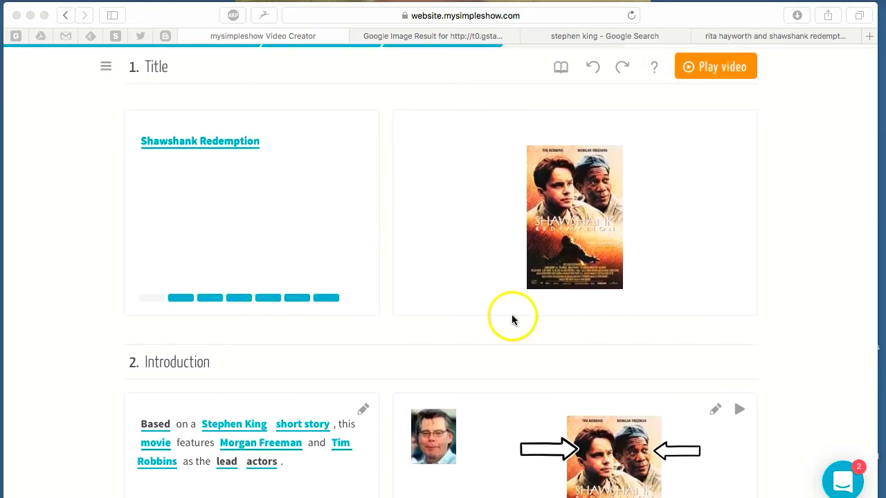
{"action": "scroll", "coordinate": [511, 314], "scroll_direction": "down", "scroll_amount": 2}
{"action": "scroll", "coordinate": [512, 314], "scroll_direction": "down", "scroll_amount": 5}
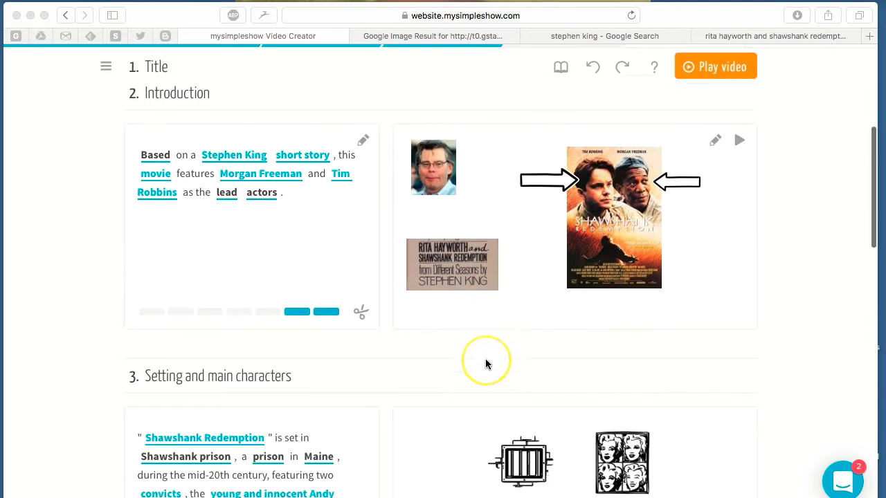
Open the image choices for the keyword "young and innocent Andy Dufresne" in the Setting and main characters scene
{"action": "scroll", "coordinate": [485, 359], "scroll_direction": "down", "scroll_amount": 3}
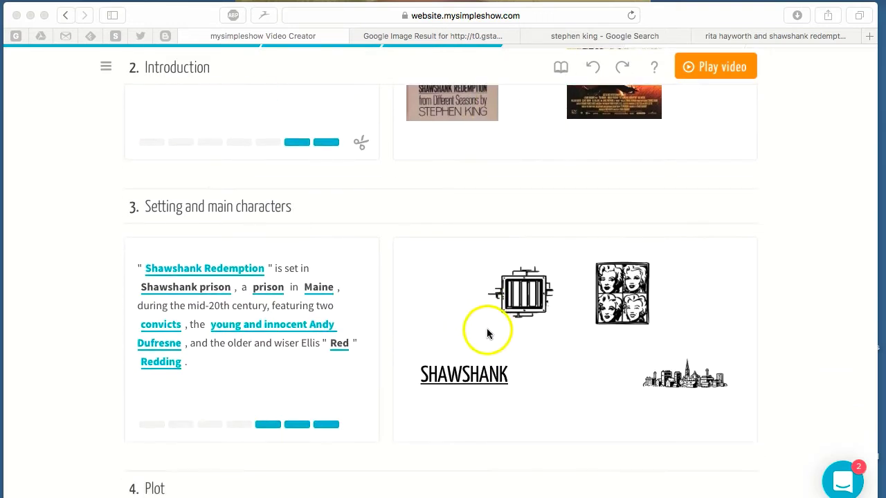
{"action": "scroll", "coordinate": [547, 336], "scroll_direction": "down", "scroll_amount": 1}
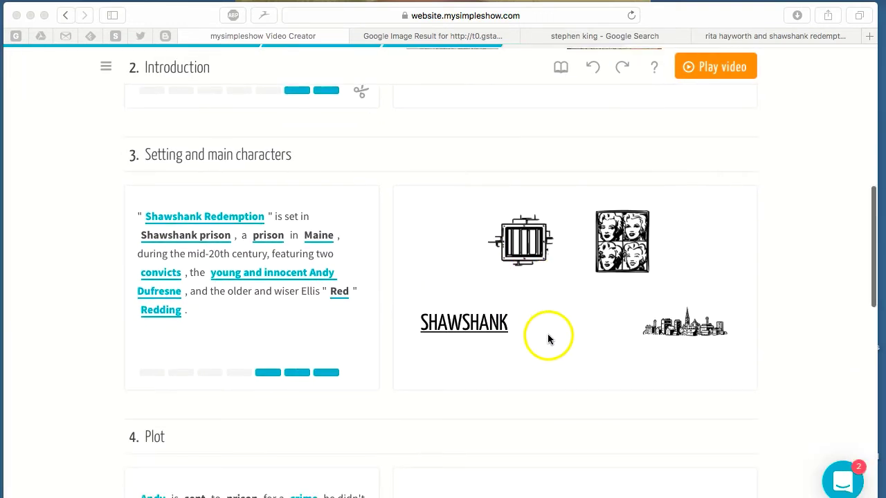
{"action": "left_click", "coordinate": [534, 250]}
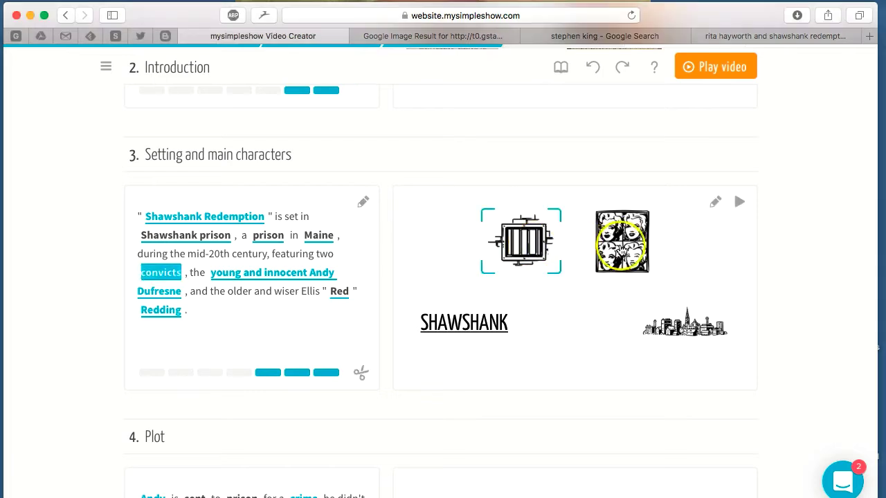
{"action": "left_click", "coordinate": [555, 275]}
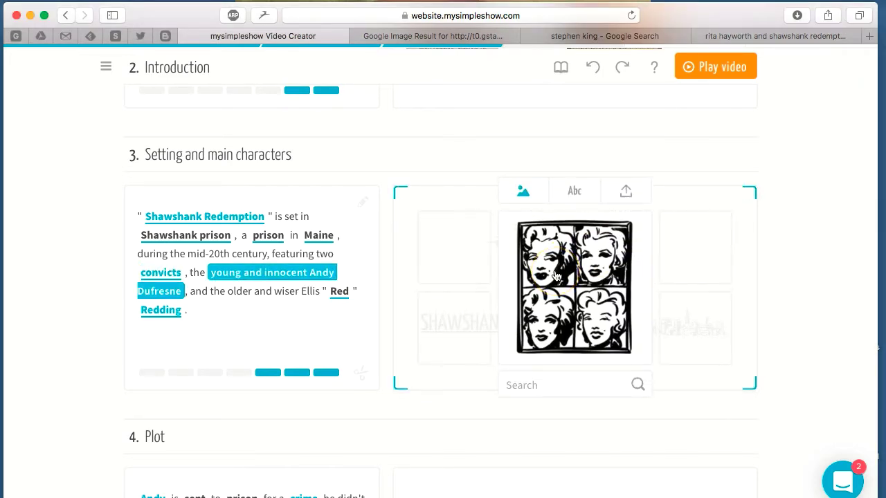
Examine the text and file upload alternatives for illustrating this keyword, and return to the image choices
{"action": "left_click", "coordinate": [520, 234]}
{"action": "left_click", "coordinate": [580, 196]}
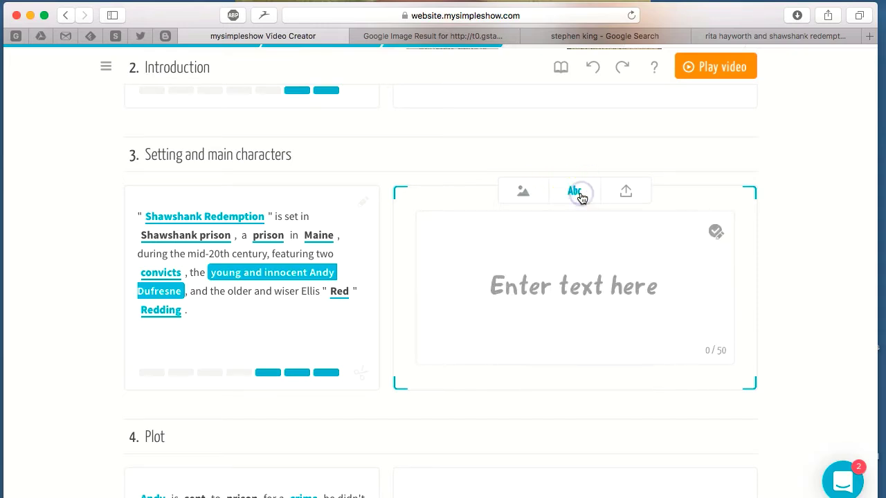
{"action": "left_click", "coordinate": [565, 294]}
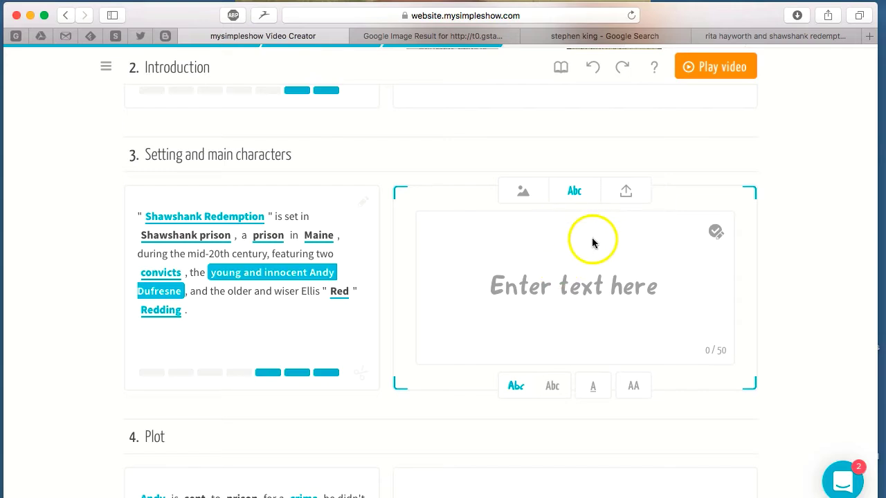
{"action": "left_click", "coordinate": [631, 195]}
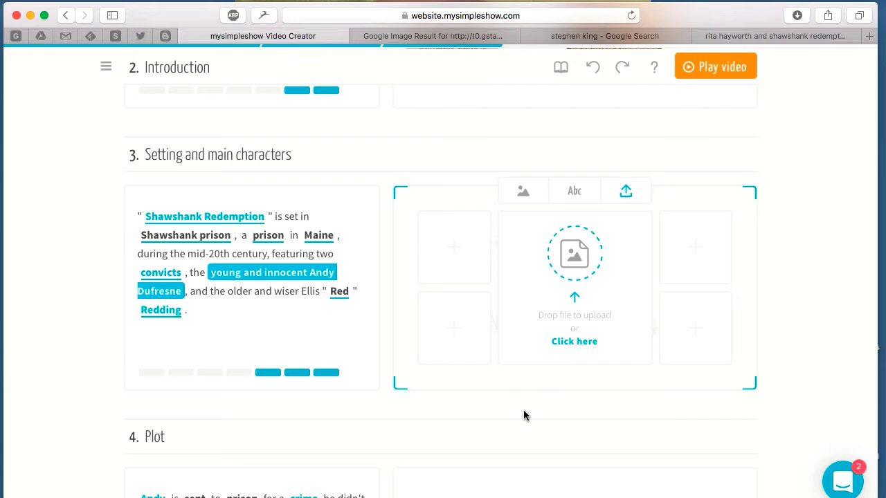
{"action": "left_click", "coordinate": [521, 196]}
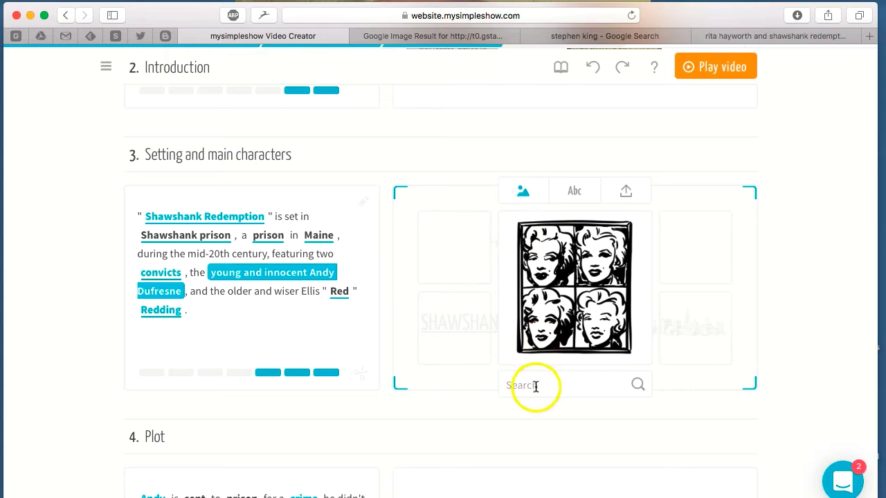
Search the image library for "young" and for "innocent" to find a replacement for the portrait image
{"action": "left_click", "coordinate": [535, 386]}
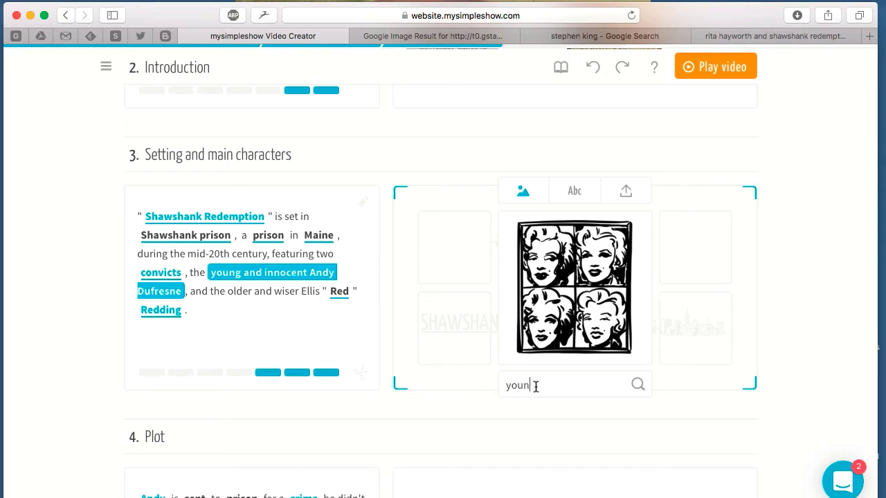
{"action": "key", "text": "Return"}
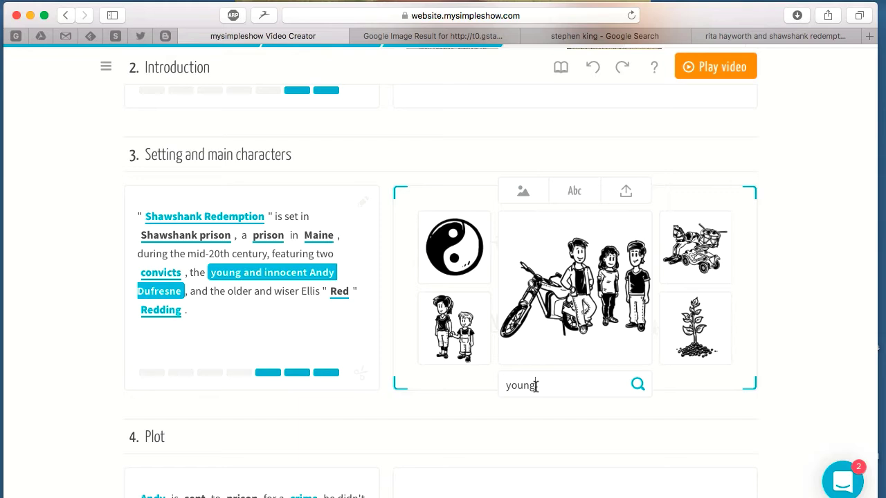
{"action": "key", "text": "BackSpace"}
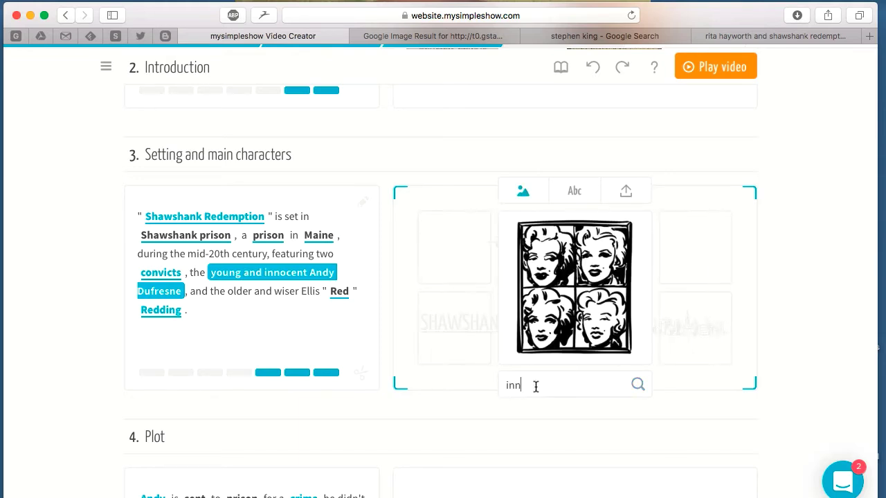
{"action": "type", "text": "innocent"}
{"action": "key", "text": "Return"}
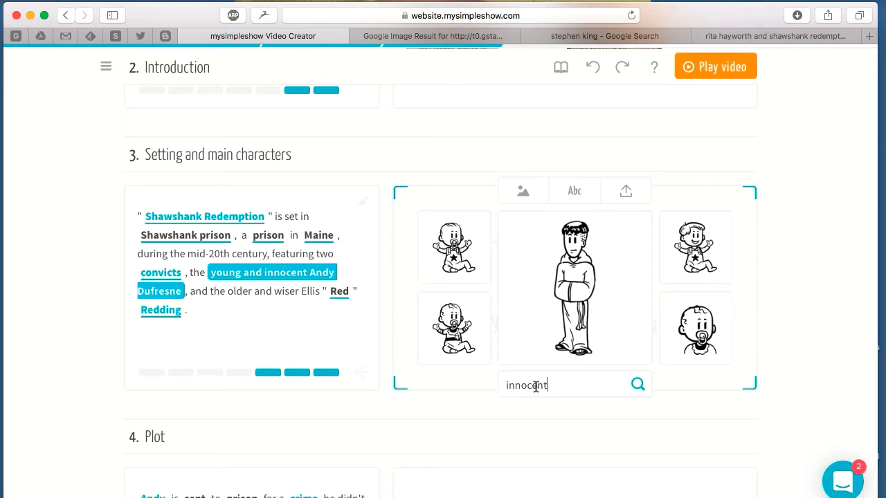
Search the image library for "angel" and use the angel on a cloud for the "young and innocent Andy Dufresne" keyword
{"action": "left_click", "coordinate": [536, 386]}
{"action": "left_click", "coordinate": [550, 387]}
{"action": "key", "text": "BackSpace"}
{"action": "key", "text": "BackSpace"}
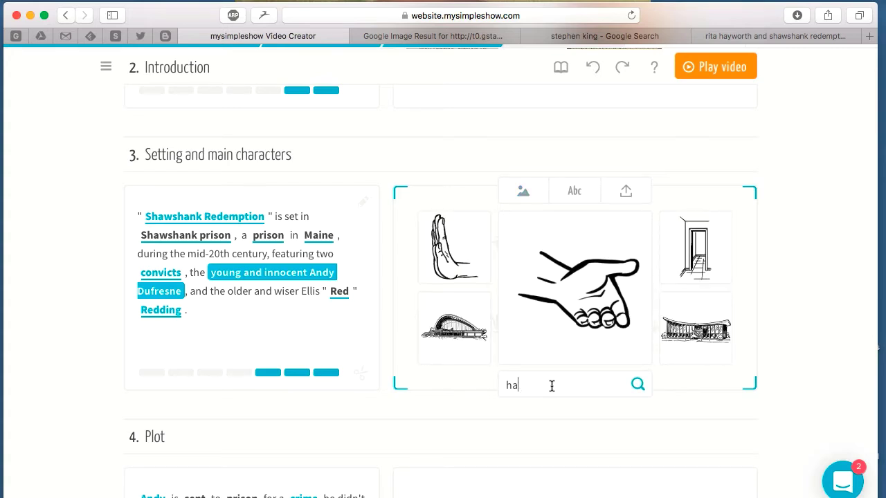
{"action": "key", "text": "BackSpace"}
{"action": "key", "text": "BackSpace"}
{"action": "type", "text": "angel"}
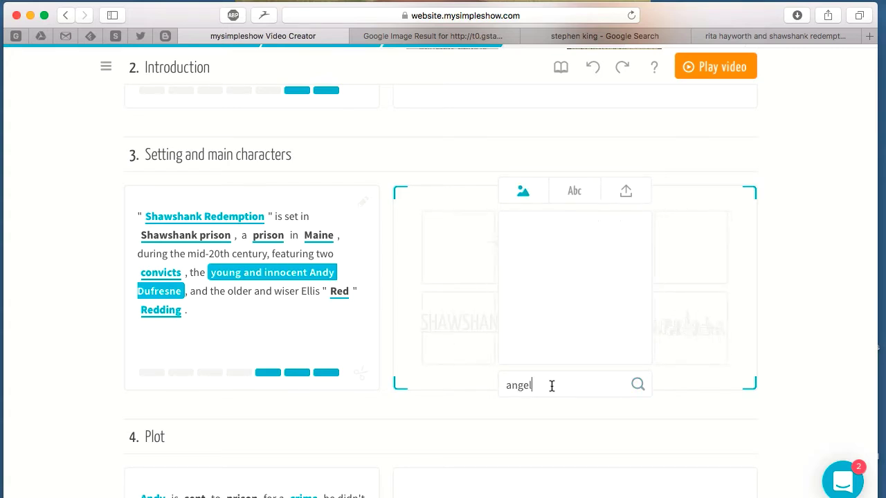
{"action": "left_click", "coordinate": [548, 385]}
{"action": "left_click", "coordinate": [454, 251]}
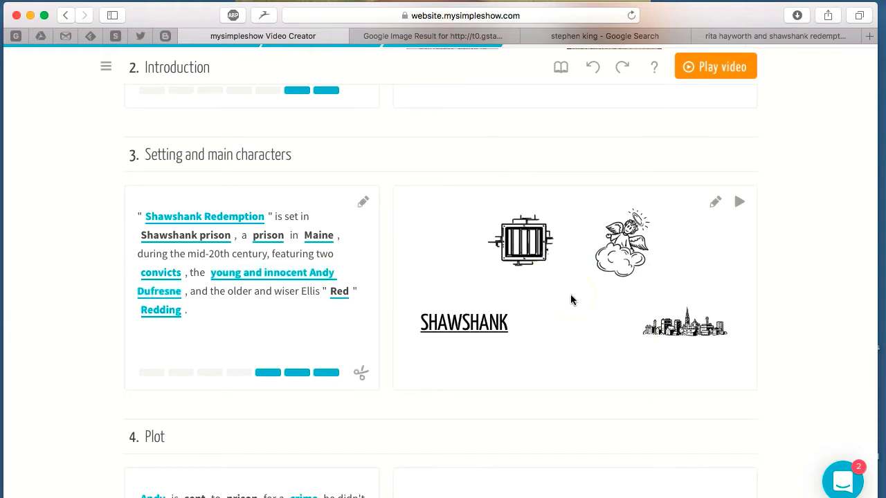
Compare the scene's angel, prison window and SHAWSHANK text with the script keywords they illustrate
{"action": "left_click", "coordinate": [605, 259]}
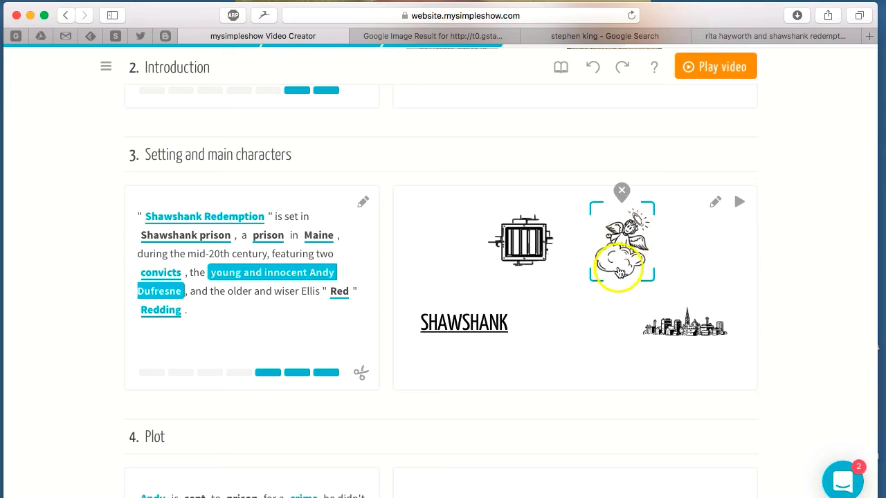
{"action": "left_click", "coordinate": [583, 311]}
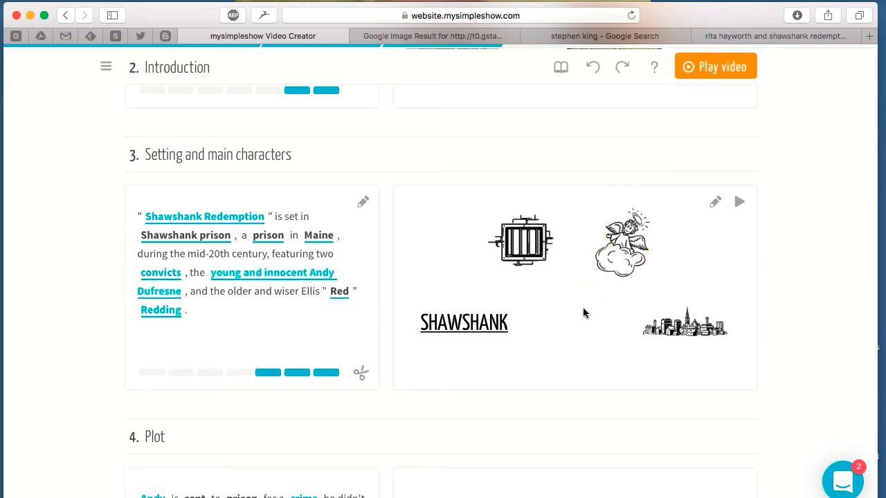
{"action": "left_click", "coordinate": [479, 303]}
{"action": "left_click", "coordinate": [625, 268]}
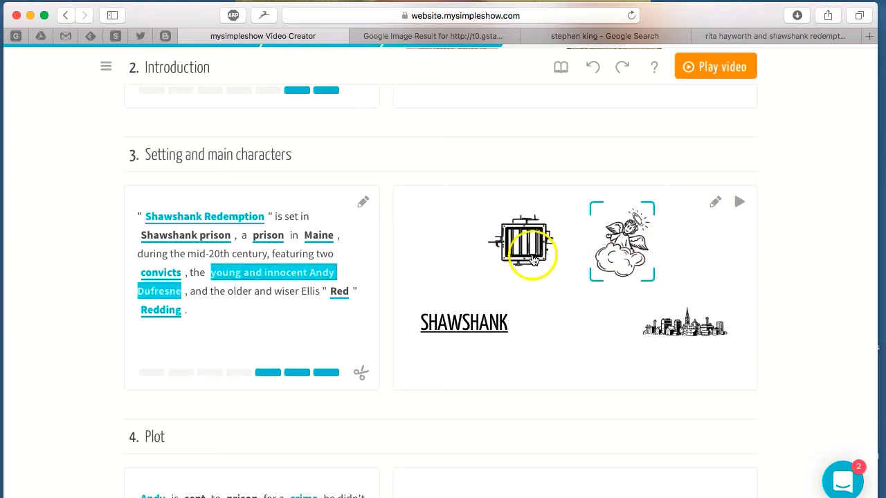
{"action": "left_click", "coordinate": [434, 313]}
Open the Setting and main characters scene for enlarged editing and check the keywords linked to the angel, prison window and city skyline
{"action": "left_click", "coordinate": [739, 202]}
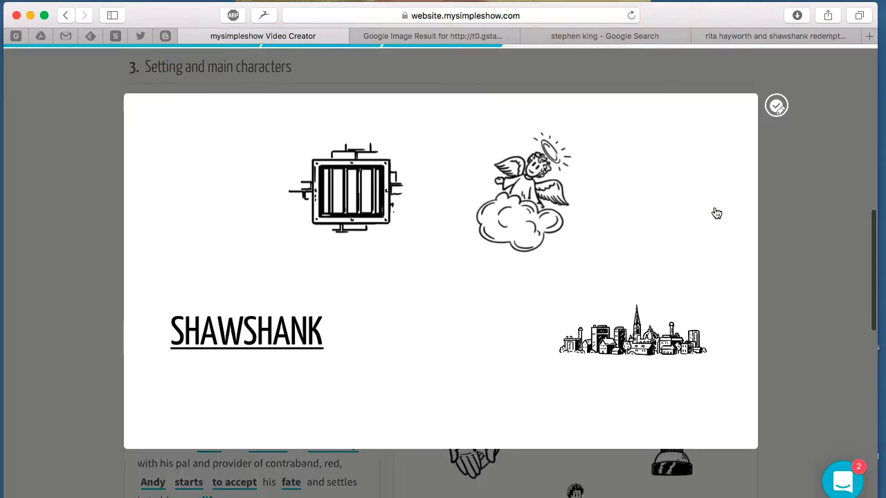
{"action": "left_click", "coordinate": [568, 263]}
{"action": "left_click", "coordinate": [514, 204]}
{"action": "left_click", "coordinate": [515, 203]}
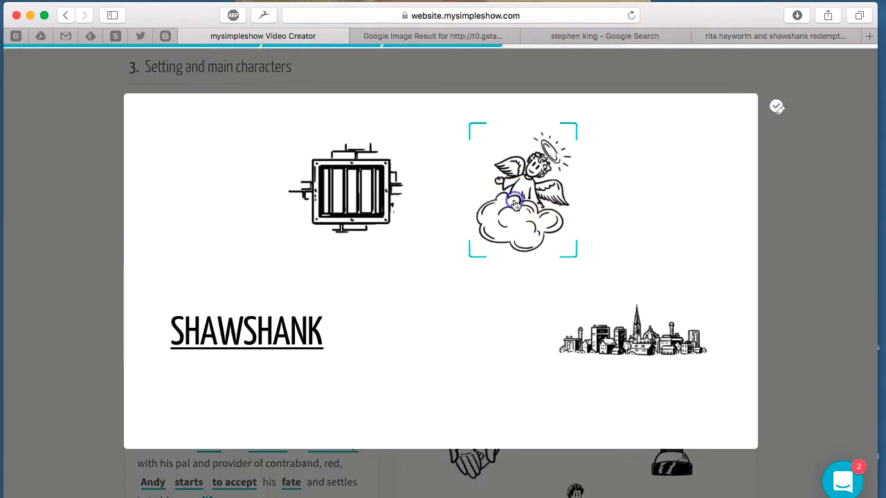
{"action": "left_click", "coordinate": [528, 240]}
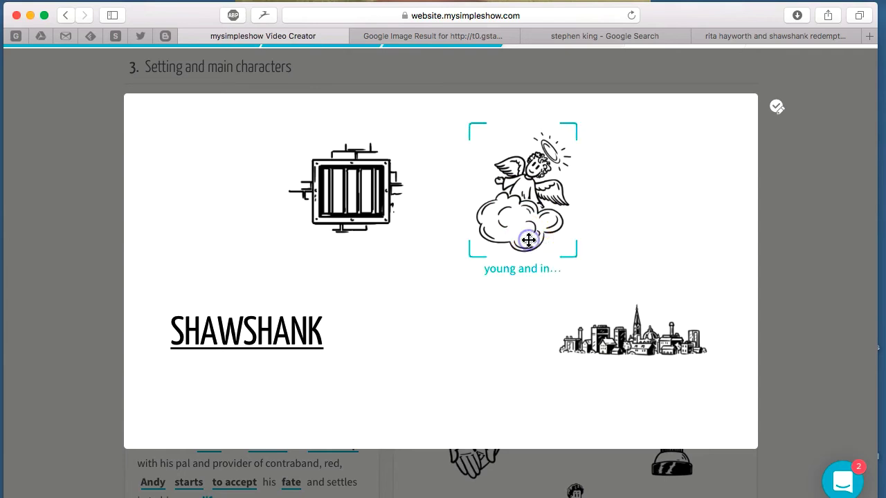
{"action": "left_click", "coordinate": [524, 272]}
{"action": "left_click", "coordinate": [520, 238]}
{"action": "left_click", "coordinate": [344, 242]}
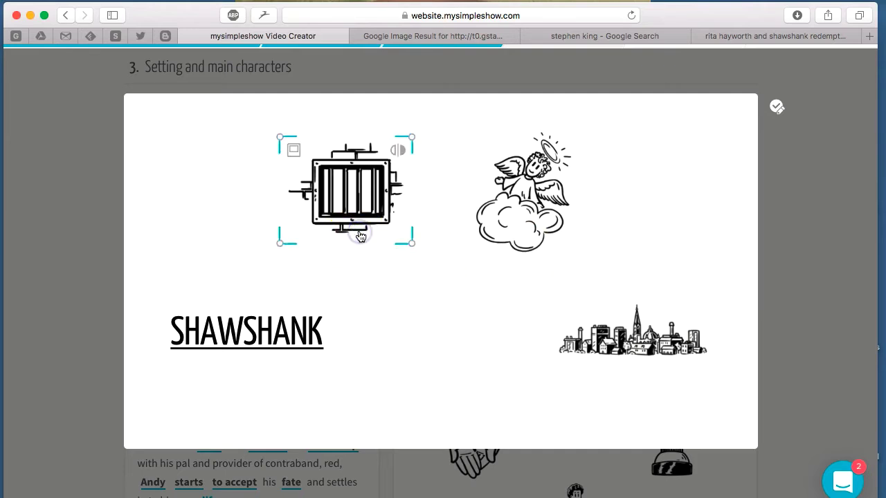
{"action": "left_click", "coordinate": [358, 240]}
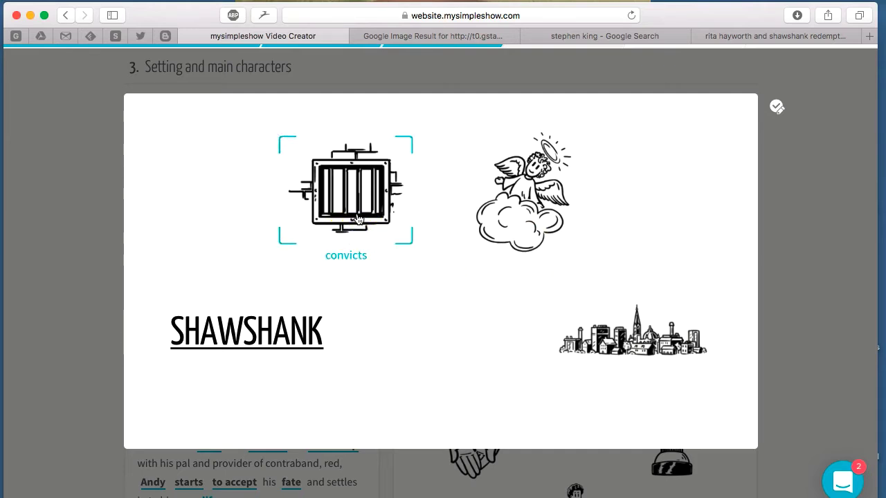
{"action": "left_click", "coordinate": [639, 351]}
{"action": "left_click", "coordinate": [619, 351]}
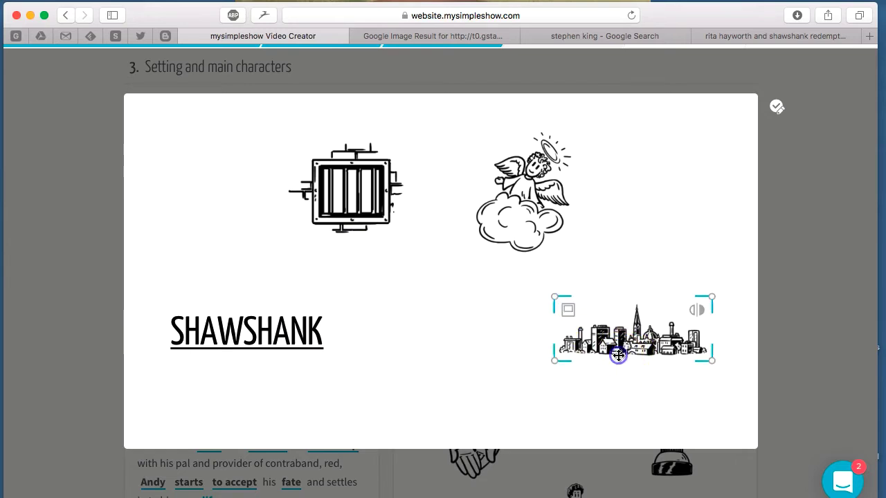
Place the angel between the SHAWSHANK text and the skyline, and move the prison window above it
{"action": "left_click", "coordinate": [521, 199]}
{"action": "left_click_drag", "start_coordinate": [521, 199], "coordinate": [465, 311]}
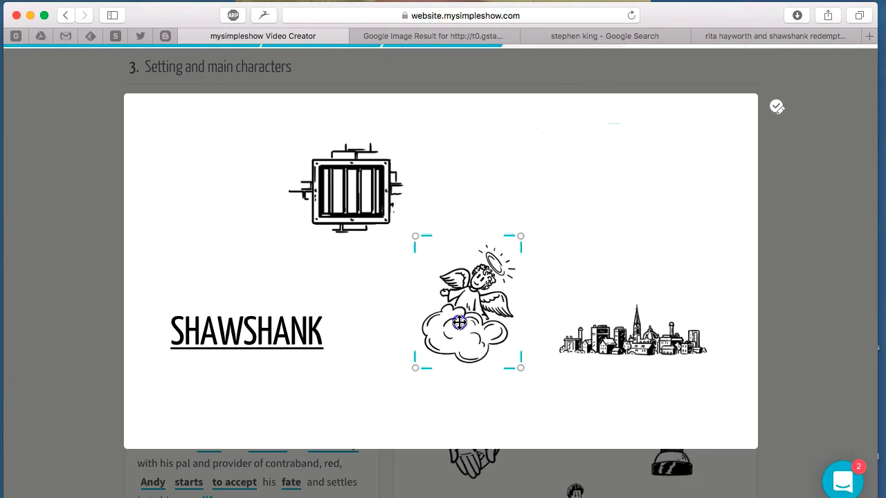
{"action": "left_click_drag", "start_coordinate": [440, 372], "coordinate": [440, 367]}
{"action": "left_click_drag", "start_coordinate": [354, 176], "coordinate": [505, 178]}
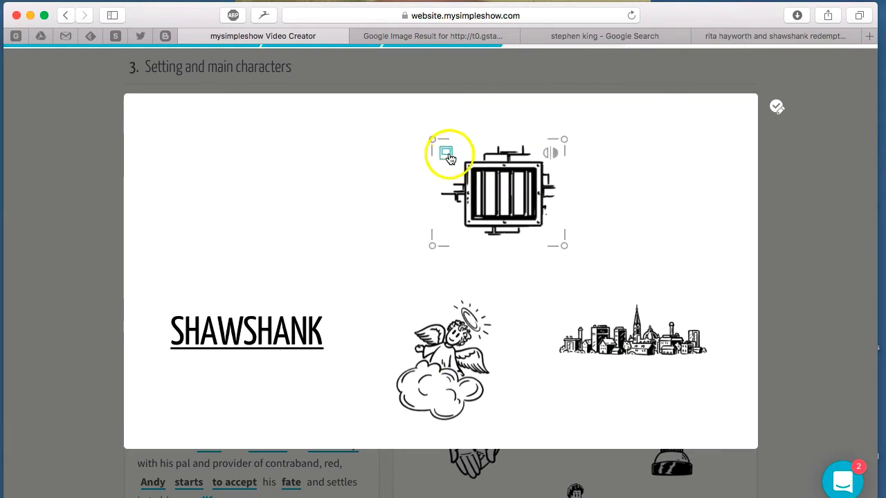
Try out the frame and the mirroring on the prison window image, reverting both
{"action": "left_click", "coordinate": [446, 154]}
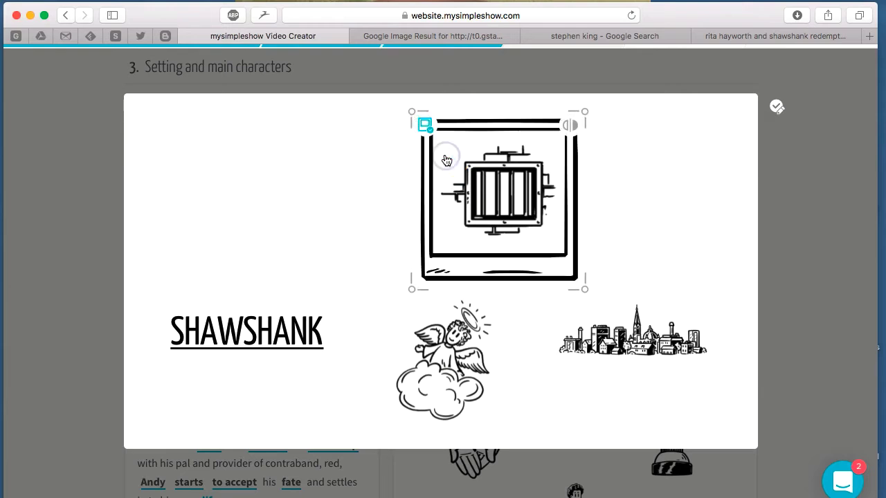
{"action": "left_click", "coordinate": [424, 125]}
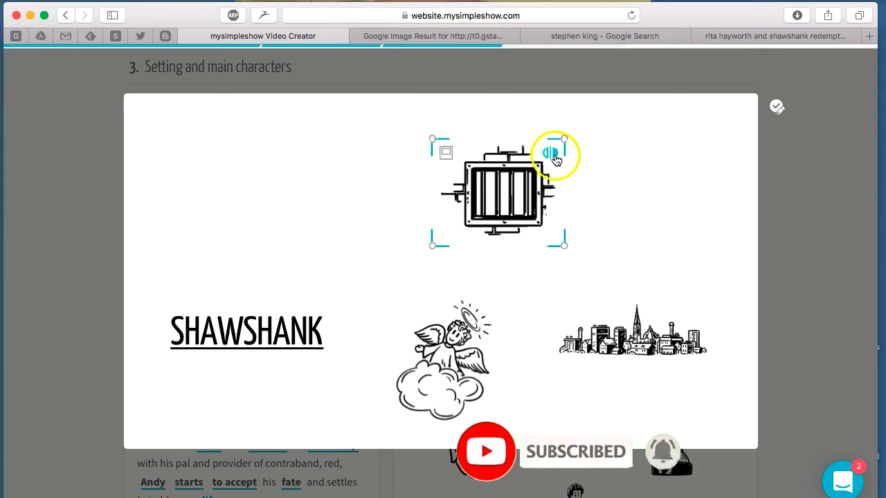
{"action": "left_click", "coordinate": [552, 155]}
{"action": "left_click", "coordinate": [553, 155]}
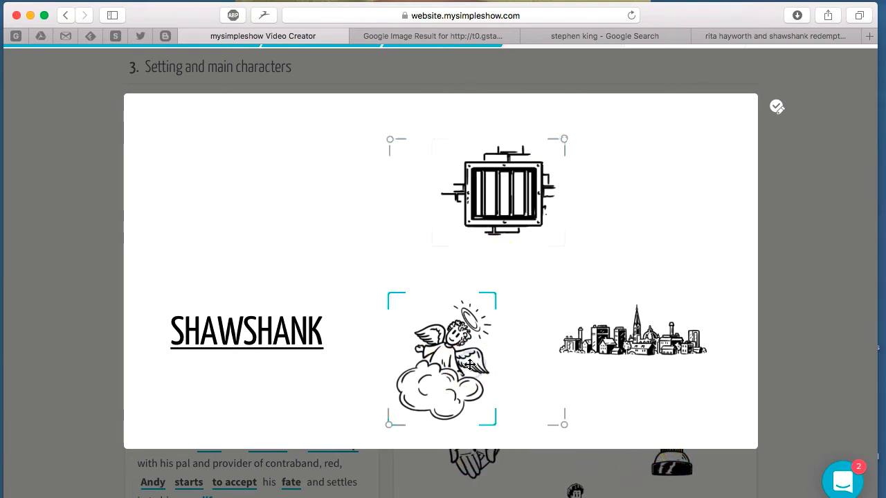
Select the prison window, angel and skyline together, shift the group slightly up and toward the SHAWSHANK text, and finish editing the scene
{"action": "left_click", "coordinate": [445, 376]}
{"action": "left_click", "coordinate": [481, 215]}
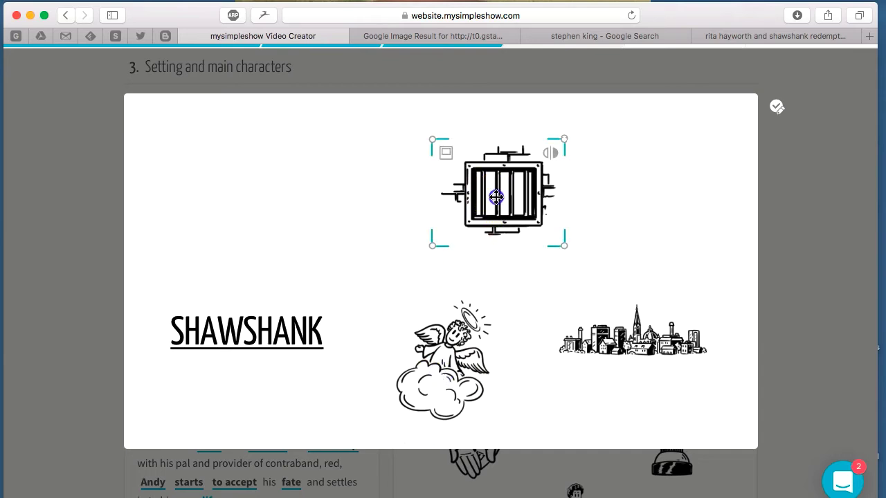
{"action": "left_click", "coordinate": [448, 381]}
{"action": "left_click", "coordinate": [474, 192]}
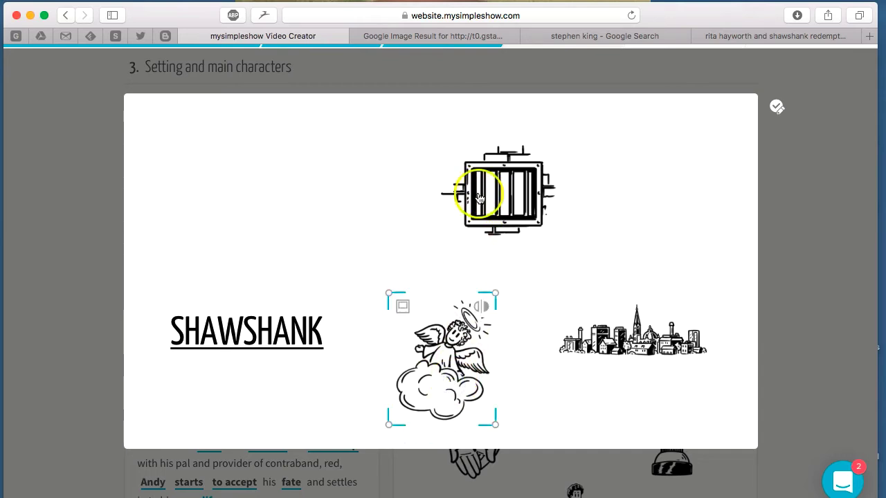
{"action": "left_click", "coordinate": [641, 339]}
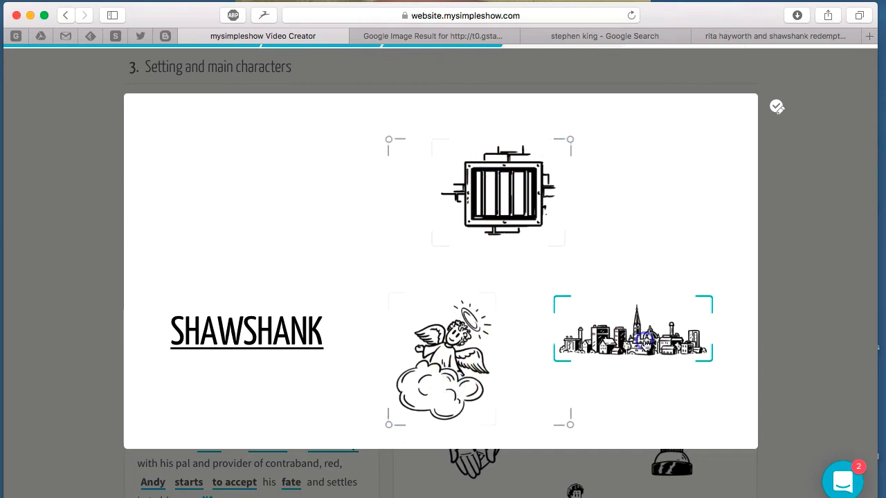
{"action": "left_click_drag", "start_coordinate": [609, 350], "coordinate": [576, 333]}
{"action": "left_click", "coordinate": [325, 208]}
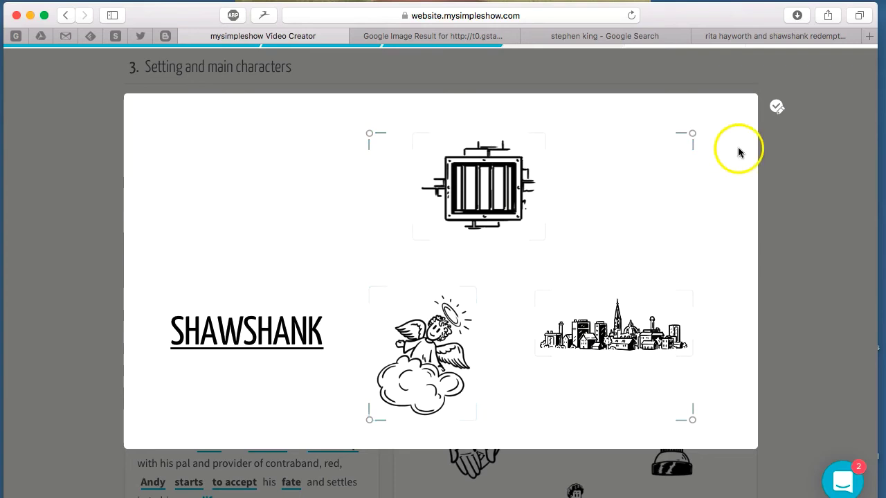
{"action": "left_click", "coordinate": [776, 105]}
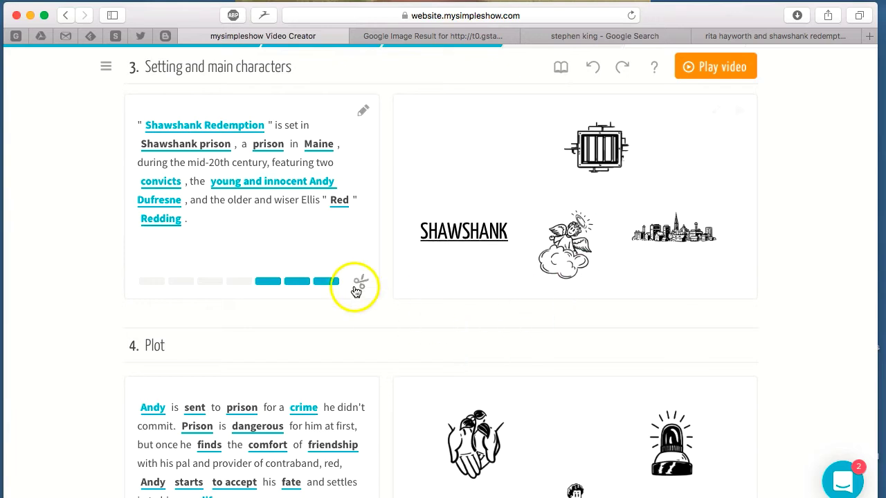
{"action": "scroll", "coordinate": [94, 270], "scroll_direction": "down", "scroll_amount": 3}
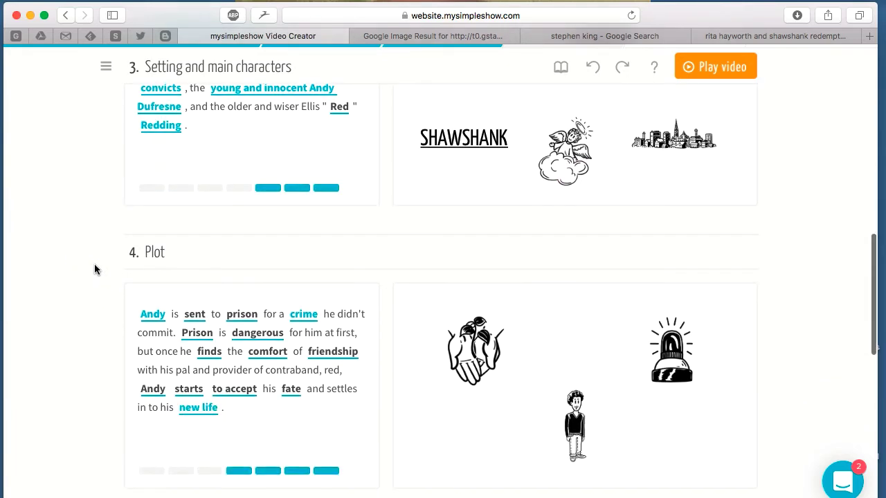
Preview the video from the start through part of the Setting and main characters scene, pause it and close the preview
{"action": "scroll", "coordinate": [94, 270], "scroll_direction": "up", "scroll_amount": 9}
{"action": "scroll", "coordinate": [94, 270], "scroll_direction": "up", "scroll_amount": 3}
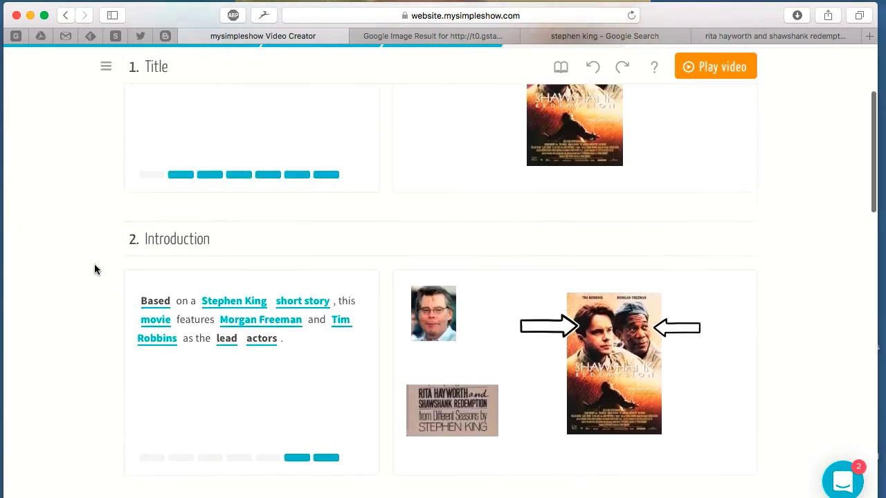
{"action": "left_click", "coordinate": [127, 327]}
{"action": "scroll", "coordinate": [131, 332], "scroll_direction": "down", "scroll_amount": 2}
{"action": "scroll", "coordinate": [131, 332], "scroll_direction": "up", "scroll_amount": 3}
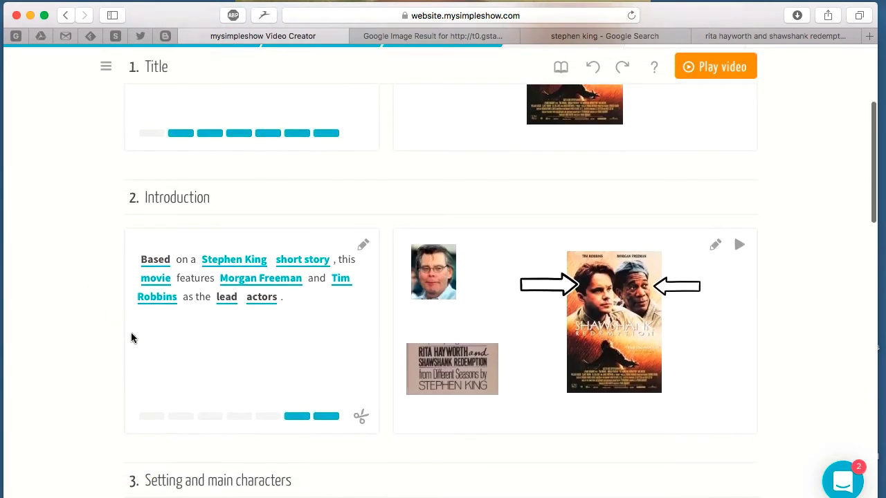
{"action": "left_click", "coordinate": [710, 65]}
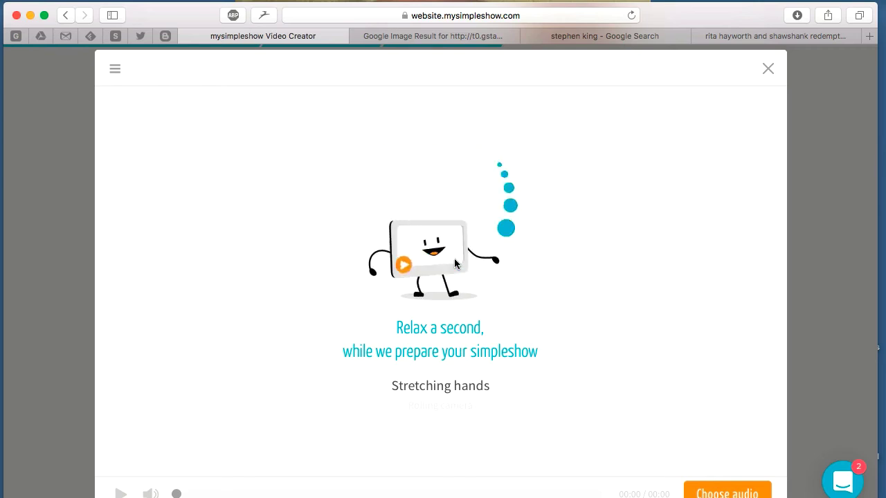
{"action": "left_click", "coordinate": [455, 263]}
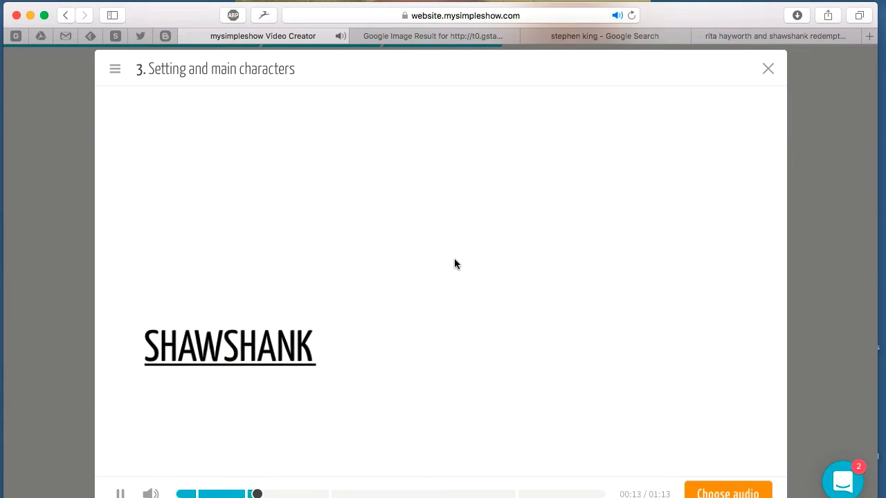
{"action": "left_click", "coordinate": [122, 493]}
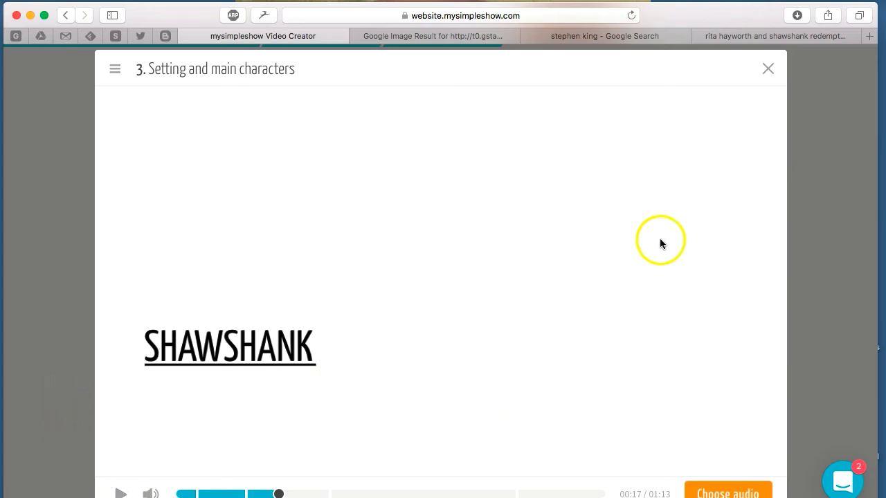
{"action": "left_click", "coordinate": [768, 71]}
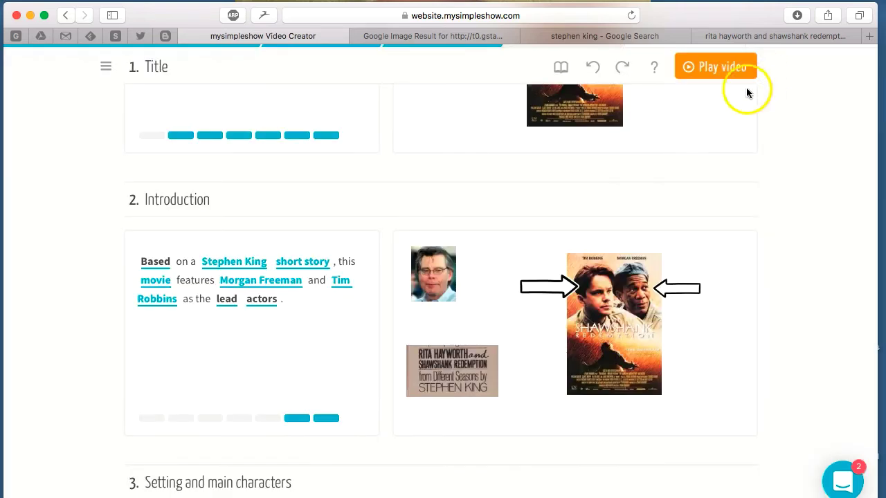
Proceed from the scene visuals to the audio selection stage and continue past its introduction
{"action": "scroll", "coordinate": [573, 207], "scroll_direction": "down", "scroll_amount": 10}
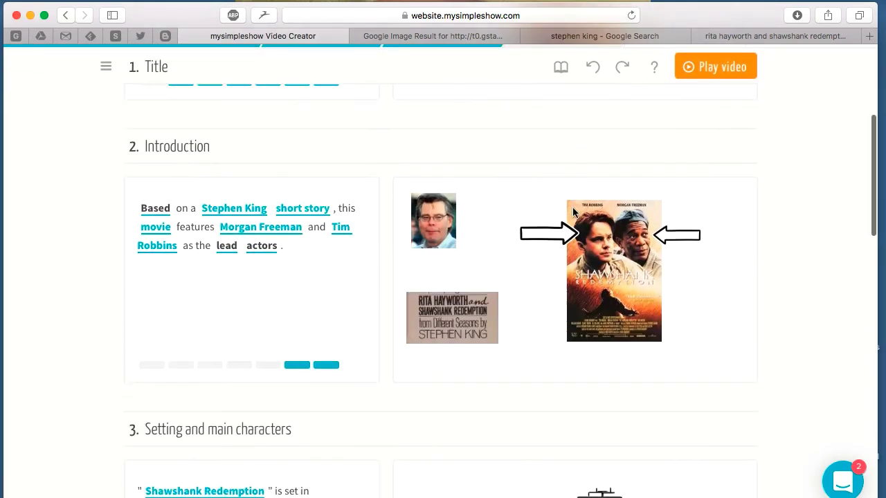
{"action": "scroll", "coordinate": [573, 210], "scroll_direction": "down", "scroll_amount": 10}
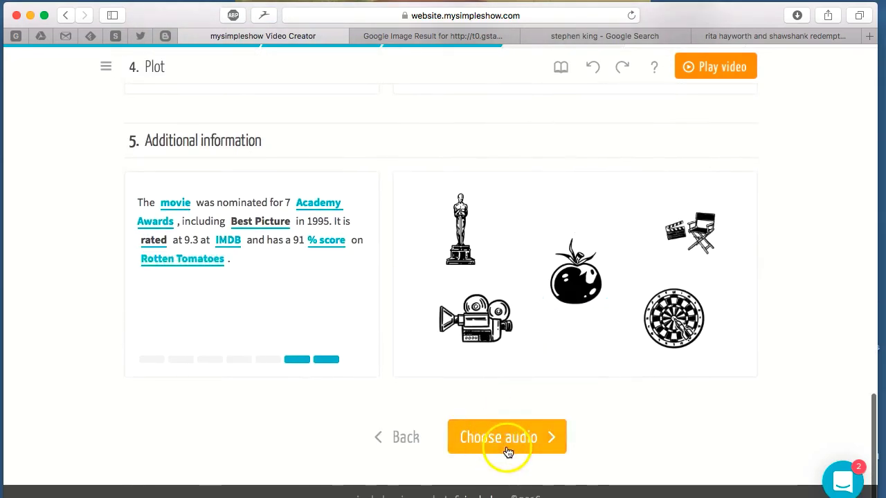
{"action": "left_click", "coordinate": [505, 445]}
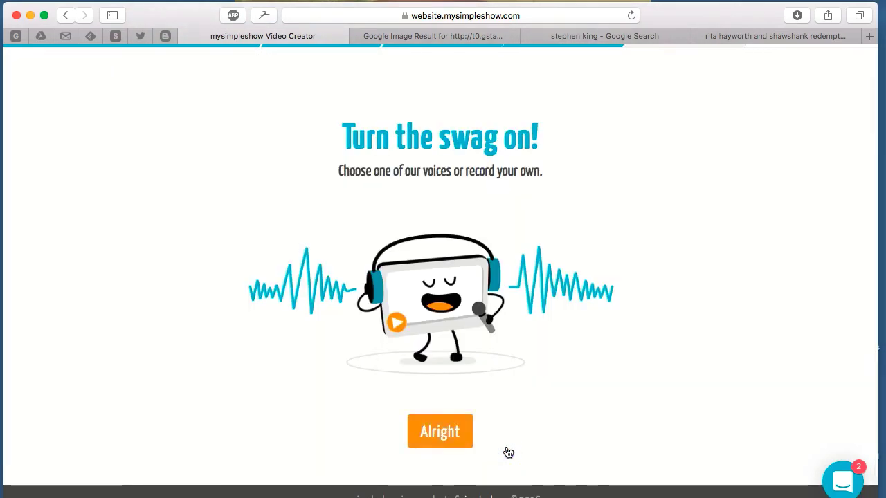
{"action": "left_click", "coordinate": [440, 427]}
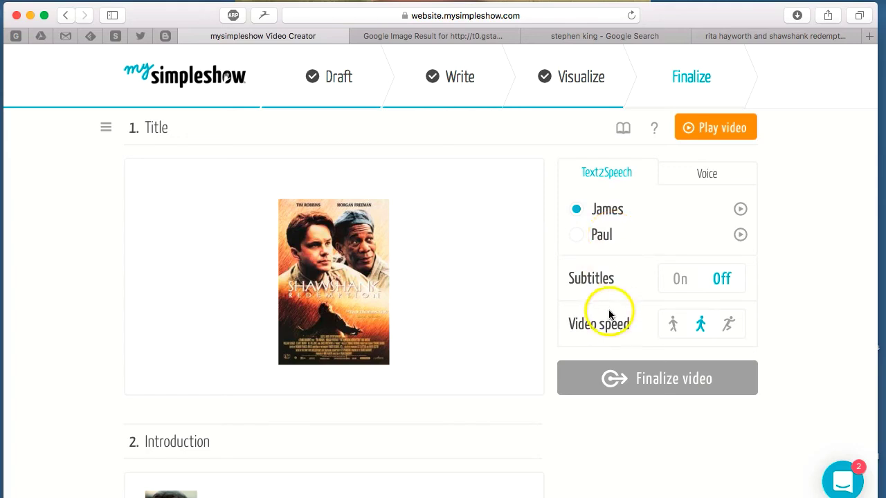
Turn the video's subtitles on and look over the video speed options, keeping the medium speed
{"action": "left_click", "coordinate": [681, 280]}
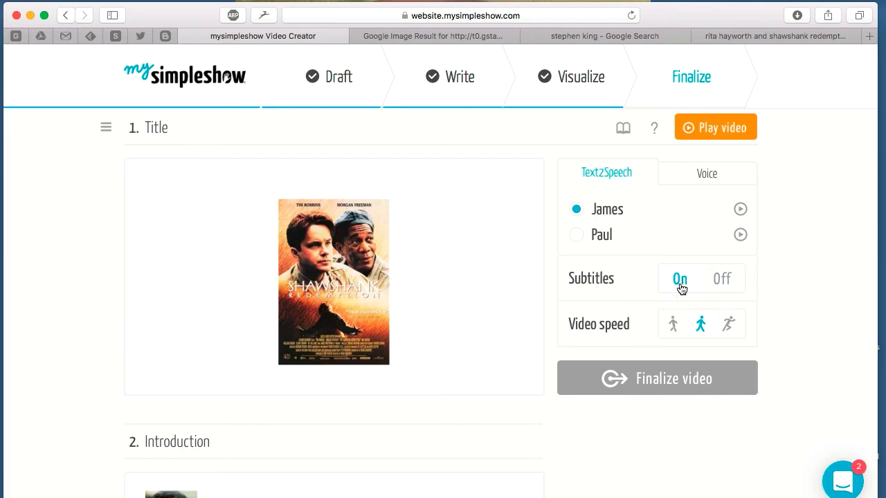
{"action": "left_click", "coordinate": [622, 302]}
{"action": "left_click", "coordinate": [728, 330]}
{"action": "left_click", "coordinate": [728, 329]}
{"action": "left_click", "coordinate": [670, 334]}
{"action": "left_click", "coordinate": [884, 112]}
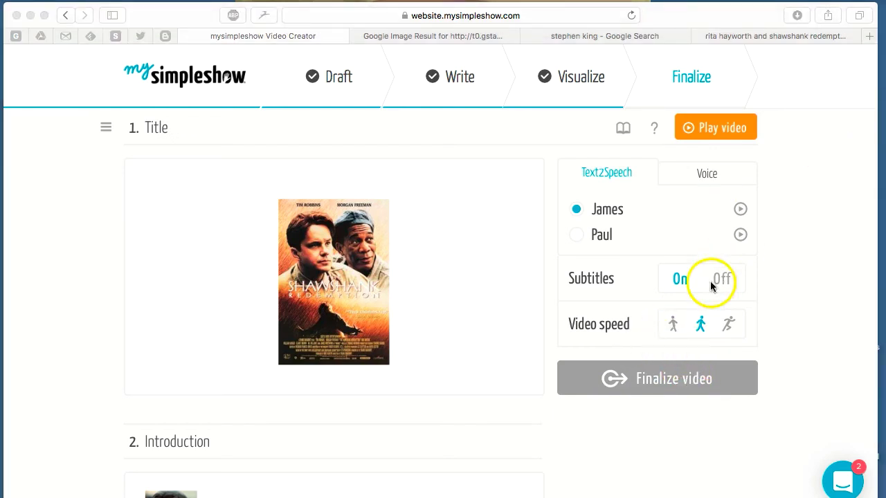
{"action": "left_click", "coordinate": [586, 360]}
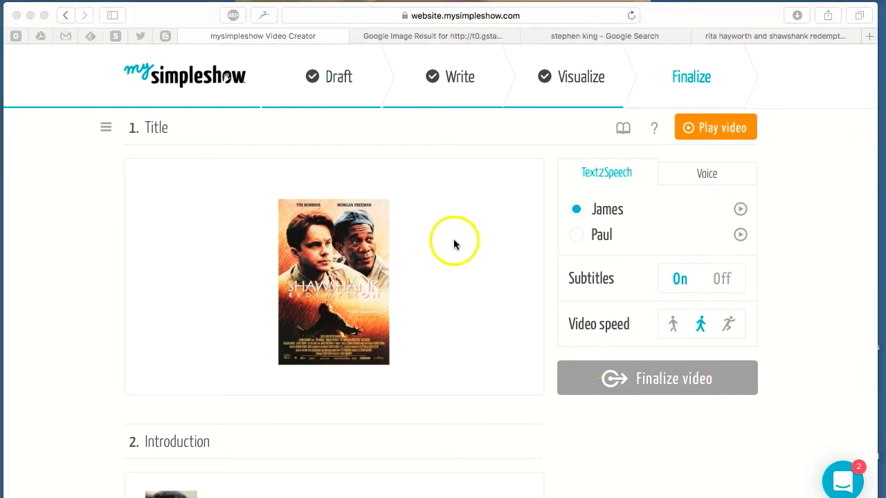
Save the project and return to the My videos overview
{"action": "left_click", "coordinate": [178, 82]}
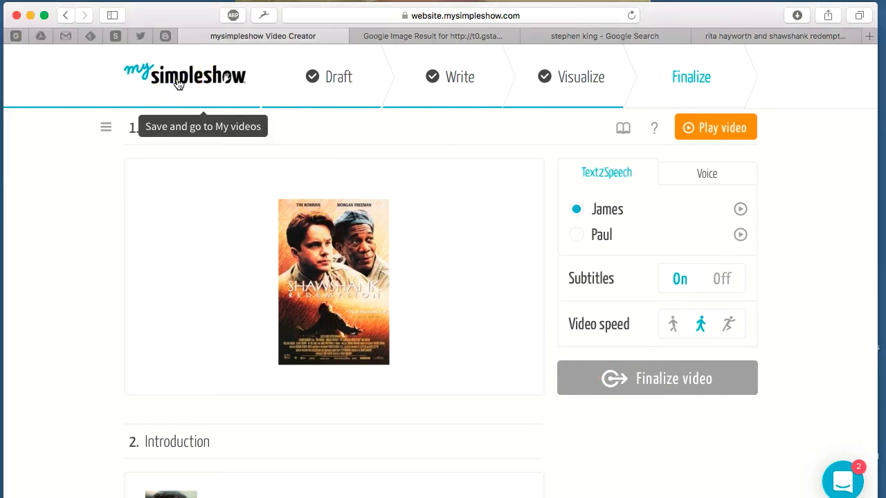
{"action": "left_click", "coordinate": [178, 82]}
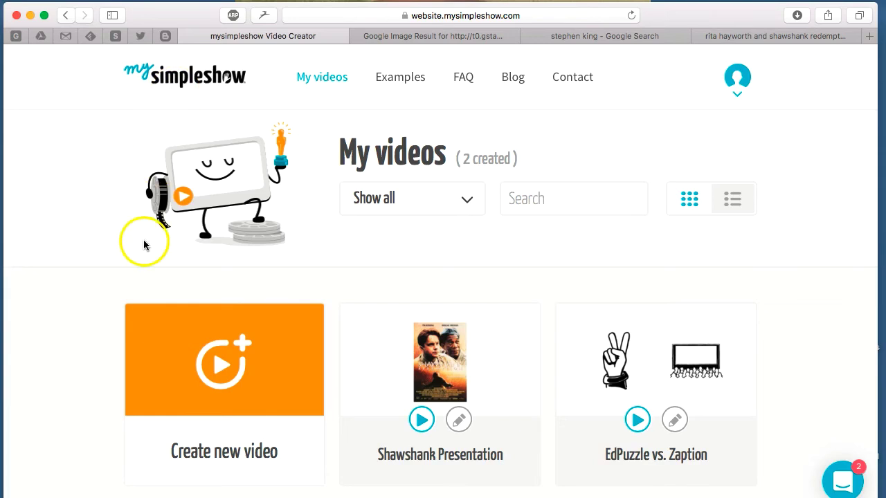
{"action": "scroll", "coordinate": [372, 276], "scroll_direction": "down", "scroll_amount": 2}
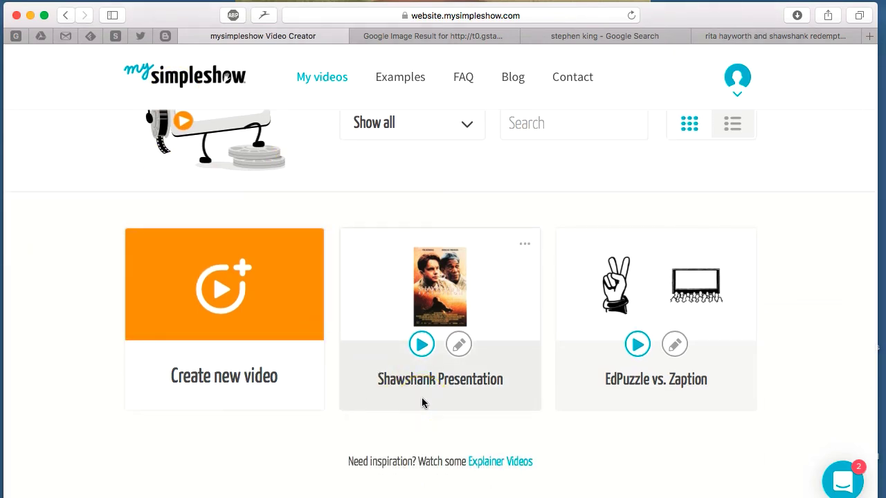
{"action": "left_click", "coordinate": [525, 243]}
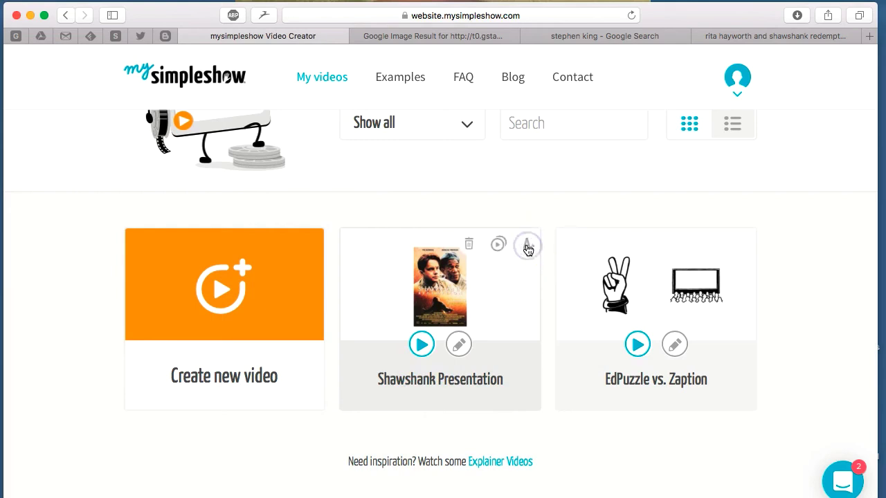
{"action": "left_click", "coordinate": [527, 247]}
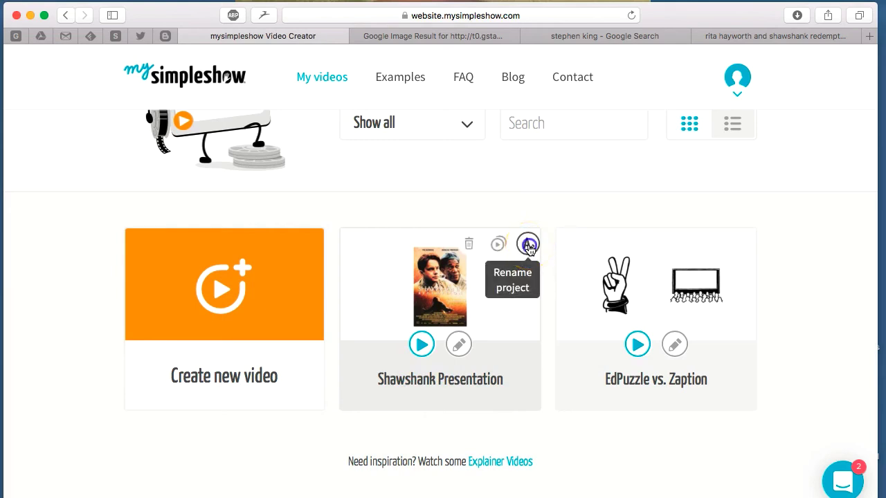
{"action": "left_click", "coordinate": [529, 248]}
{"action": "left_click", "coordinate": [494, 388]}
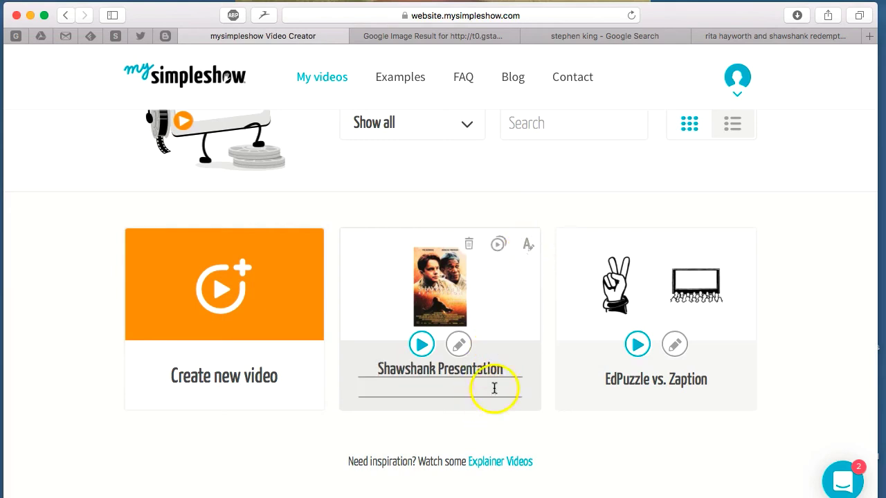
{"action": "left_click", "coordinate": [542, 432]}
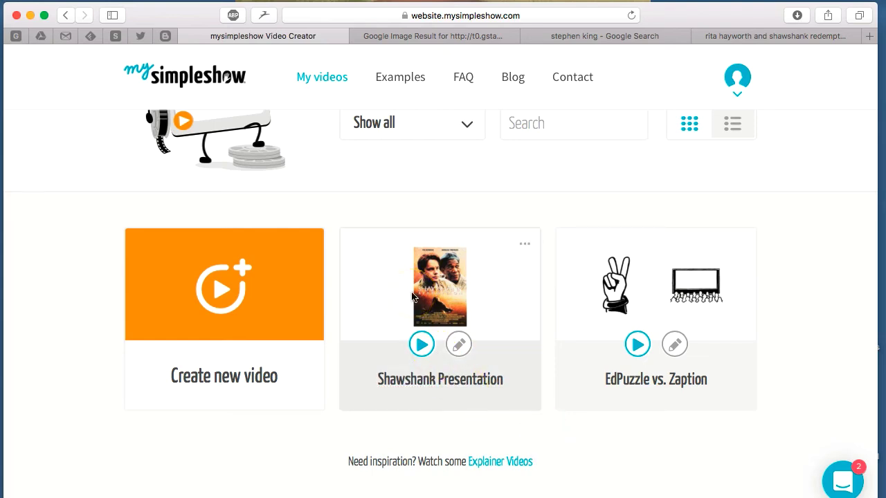
Open the Shawshank Presentation video's page and check its finalizing status, title and export or publish option
{"action": "left_click", "coordinate": [421, 345]}
{"action": "scroll", "coordinate": [363, 353], "scroll_direction": "down", "scroll_amount": 4}
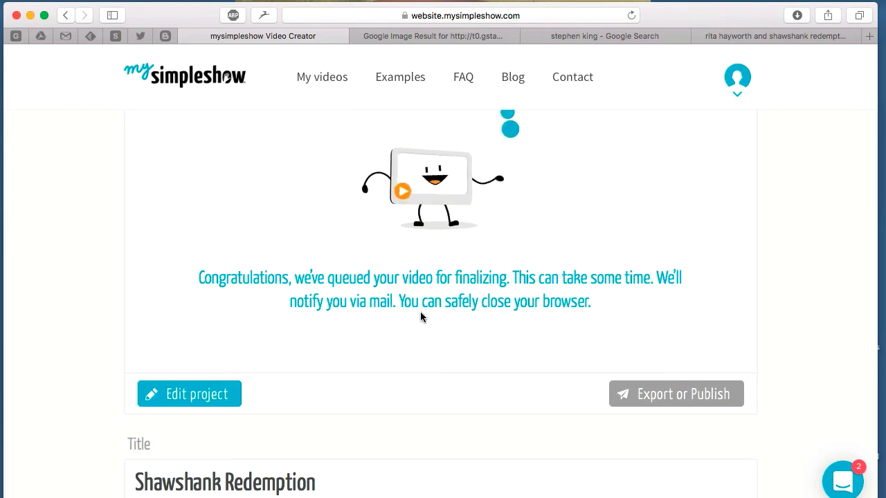
{"action": "scroll", "coordinate": [421, 316], "scroll_direction": "up", "scroll_amount": 4}
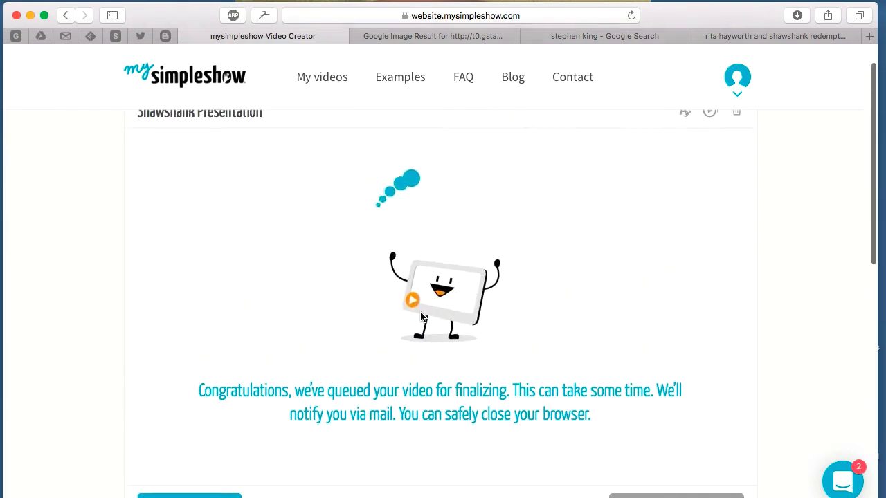
{"action": "scroll", "coordinate": [421, 316], "scroll_direction": "down", "scroll_amount": 5}
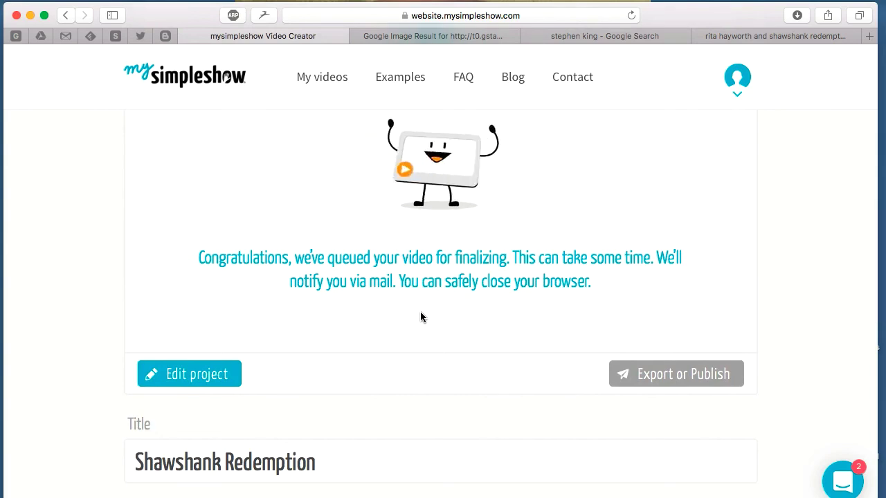
{"action": "scroll", "coordinate": [421, 314], "scroll_direction": "up", "scroll_amount": 3}
{"action": "left_click", "coordinate": [449, 397]}
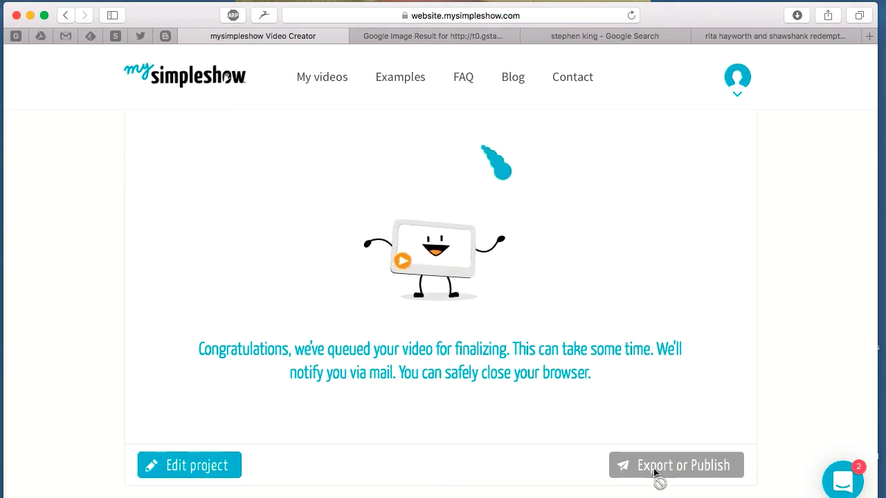
{"action": "left_click", "coordinate": [173, 487]}
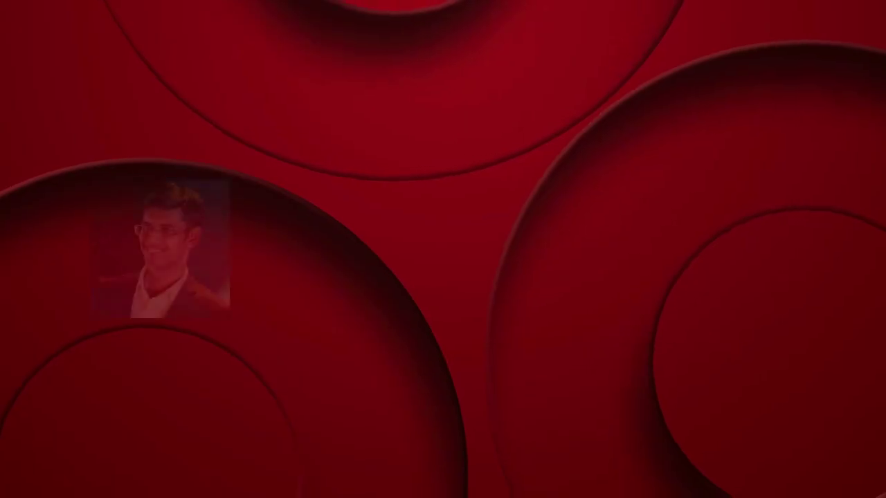